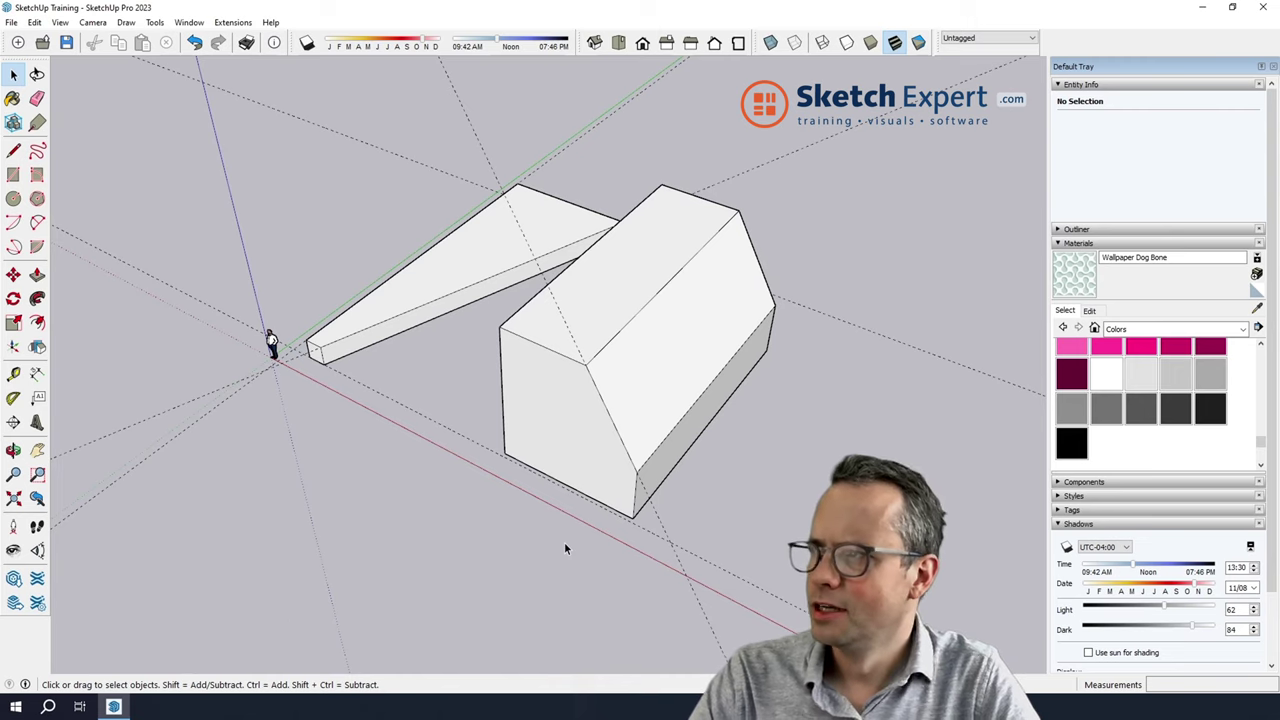
Step: Try the Tape Measure tool, return to Select, and zoom the view in and out
{"action": "left_click", "coordinate": [14, 373]}
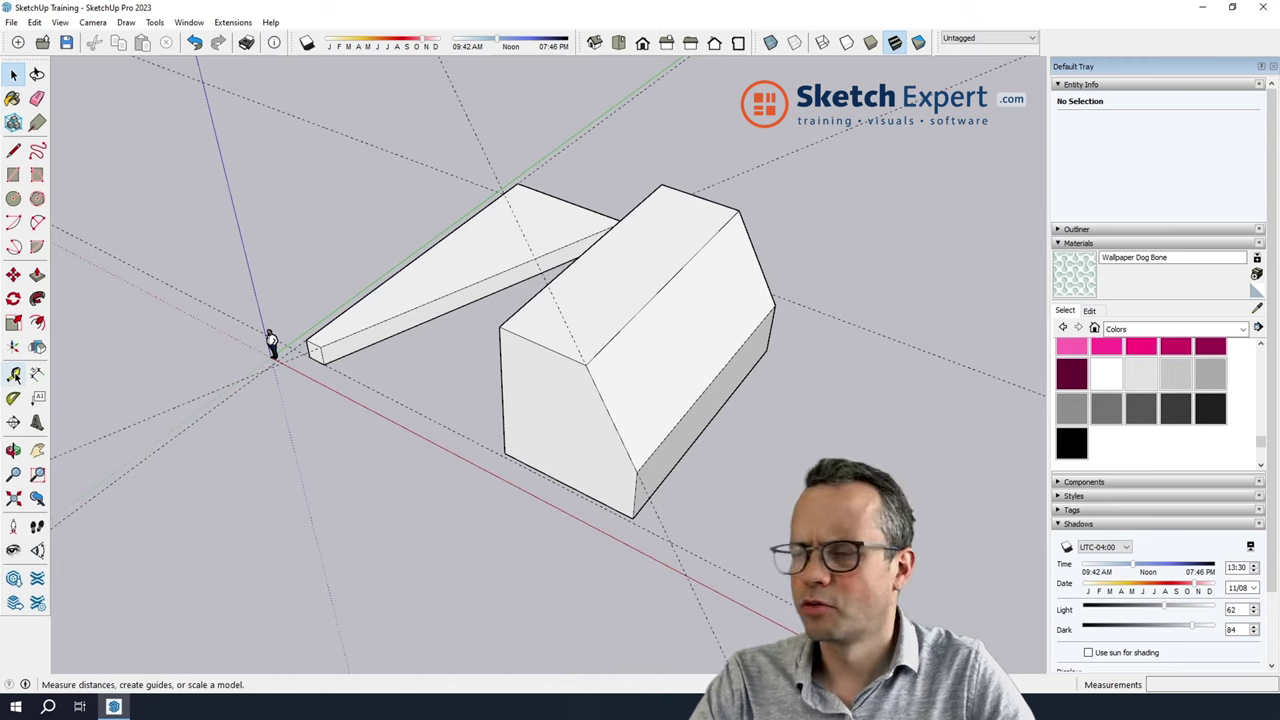
{"action": "key", "text": "space"}
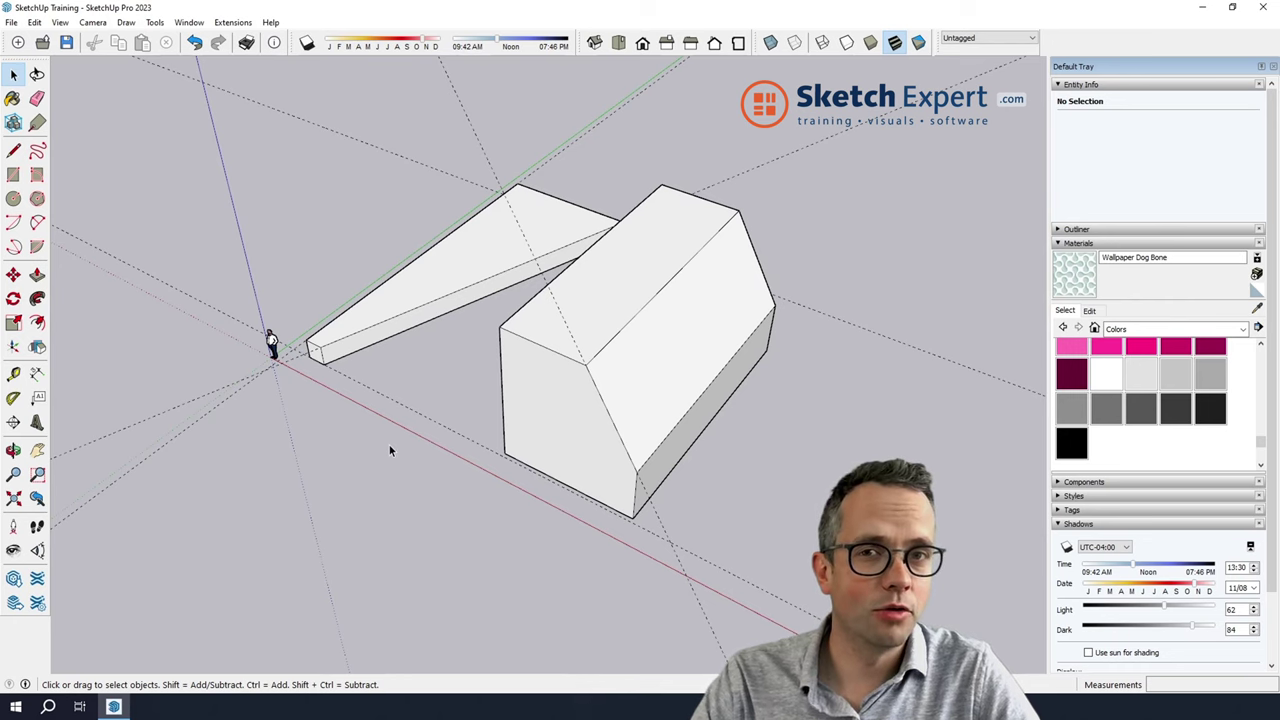
{"action": "scroll", "coordinate": [343, 386], "scroll_direction": "up", "scroll_amount": 2}
{"action": "scroll", "coordinate": [334, 274], "scroll_direction": "up", "scroll_amount": 3}
{"action": "scroll", "coordinate": [451, 371], "scroll_direction": "up", "scroll_amount": 2}
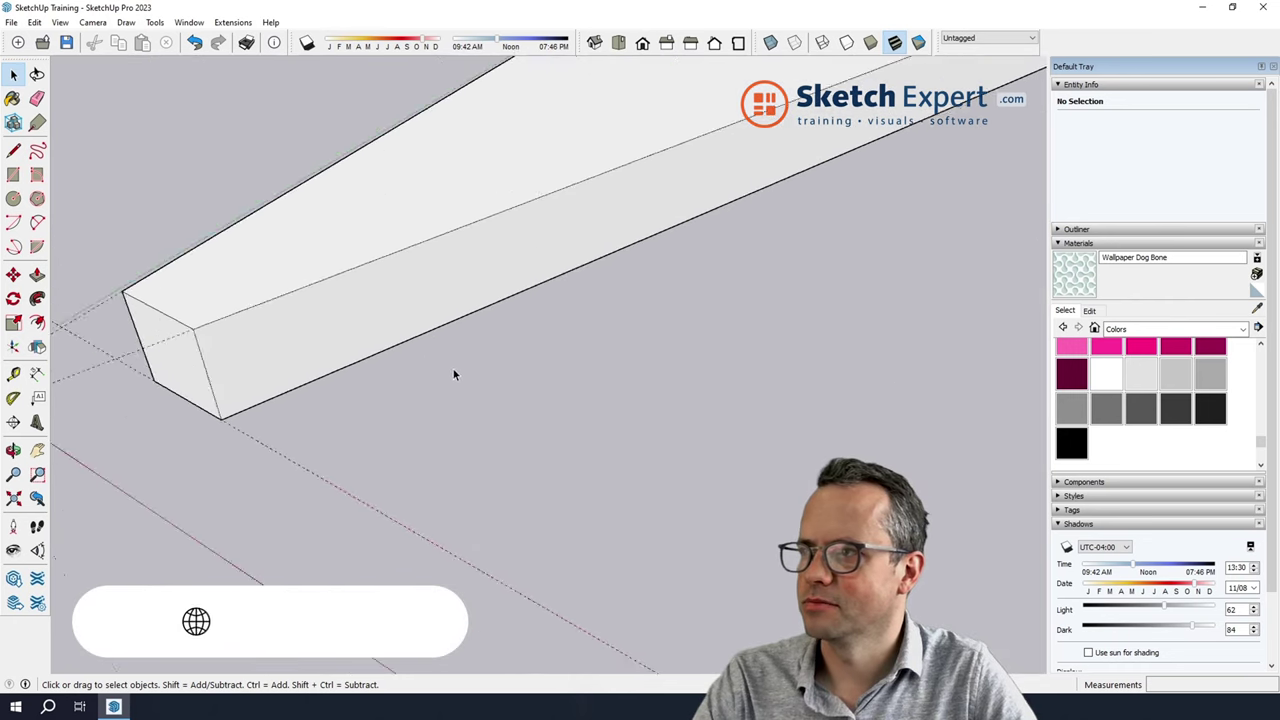
{"action": "scroll", "coordinate": [445, 397], "scroll_direction": "down", "scroll_amount": 2}
{"action": "scroll", "coordinate": [443, 389], "scroll_direction": "down", "scroll_amount": 2}
{"action": "scroll", "coordinate": [443, 389], "scroll_direction": "down", "scroll_amount": 2}
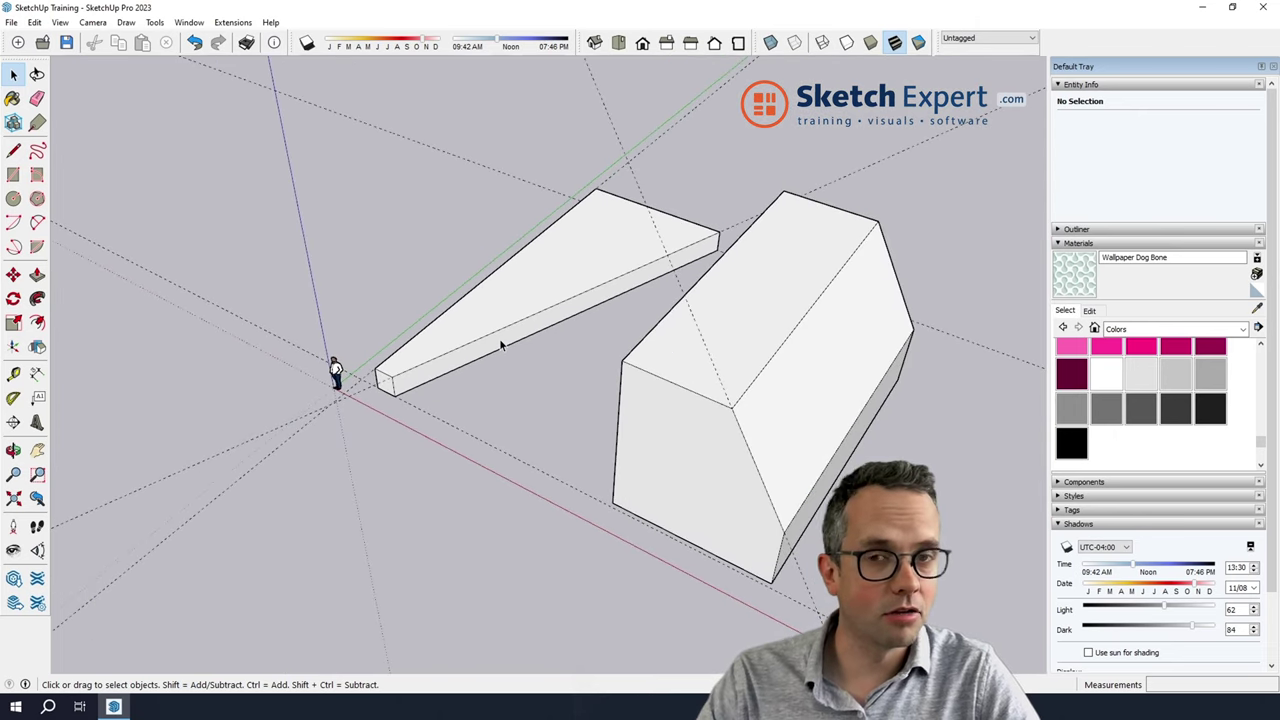
Step: Push/pull the front gable face slightly outward
{"action": "double_click", "coordinate": [686, 534]}
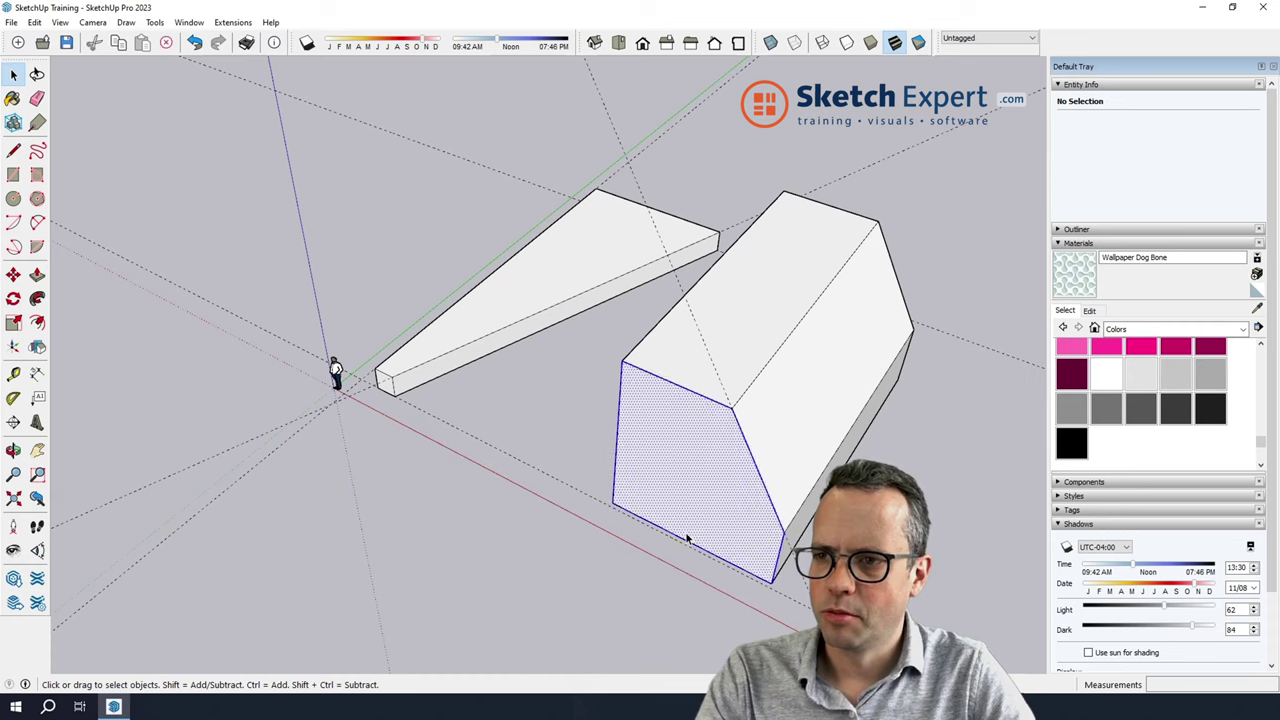
{"action": "scroll", "coordinate": [737, 571], "scroll_direction": "up", "scroll_amount": 2}
{"action": "scroll", "coordinate": [741, 569], "scroll_direction": "up", "scroll_amount": 2}
{"action": "key", "text": "p"}
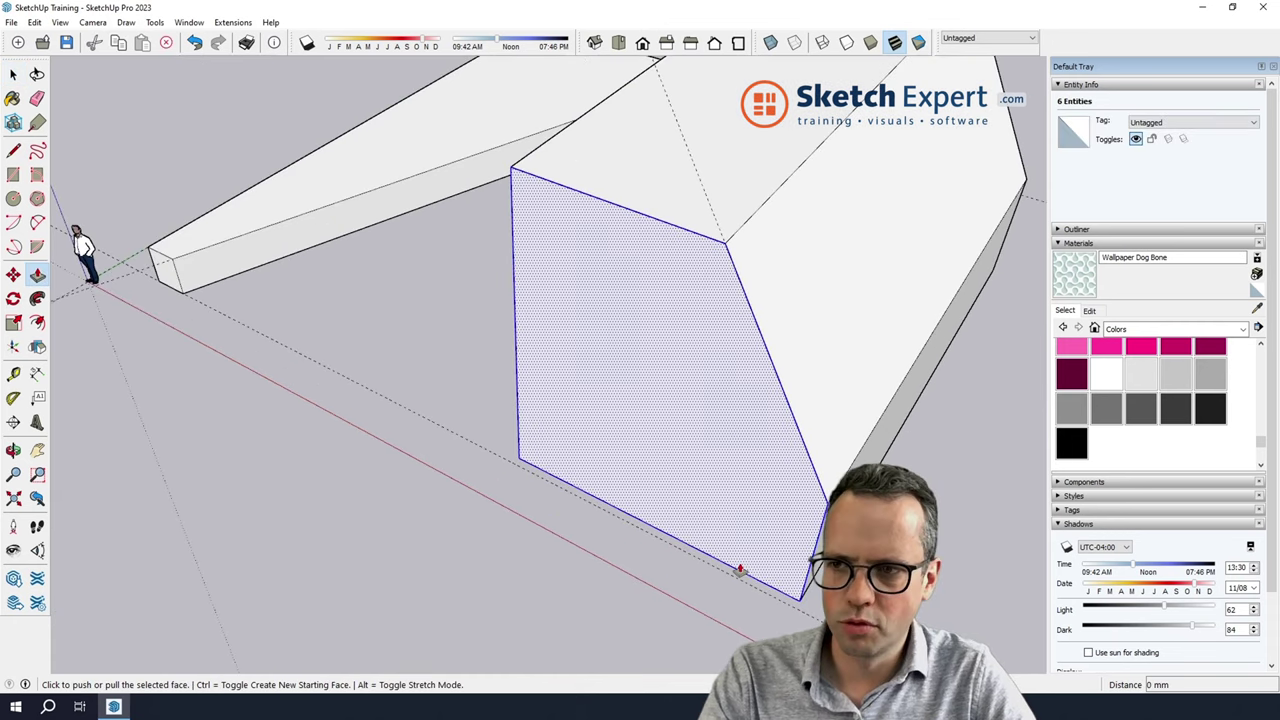
{"action": "left_click", "coordinate": [737, 549]}
{"action": "left_click", "coordinate": [761, 596]}
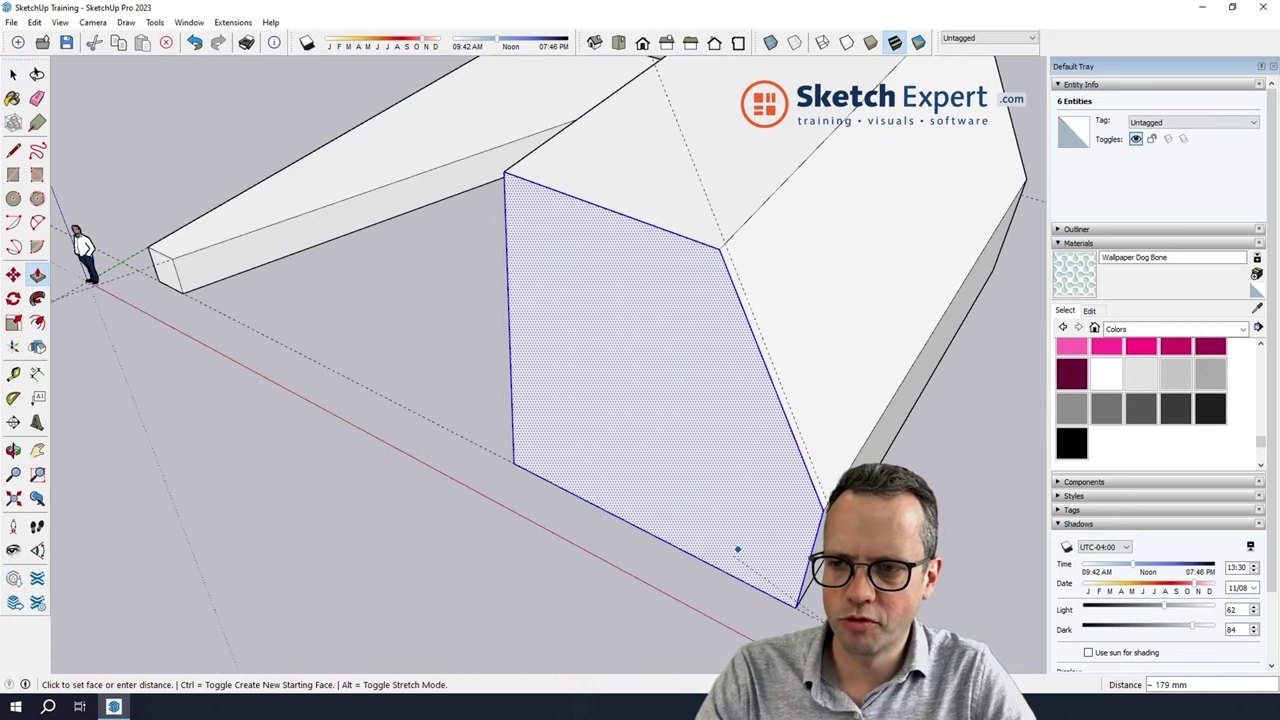
Step: Push the far end face out about 4043 mm so it meets the sloping wedge
{"action": "scroll", "coordinate": [600, 540], "scroll_direction": "down", "scroll_amount": 5}
{"action": "middle_click_drag", "start_coordinate": [600, 540], "coordinate": [400, 454]}
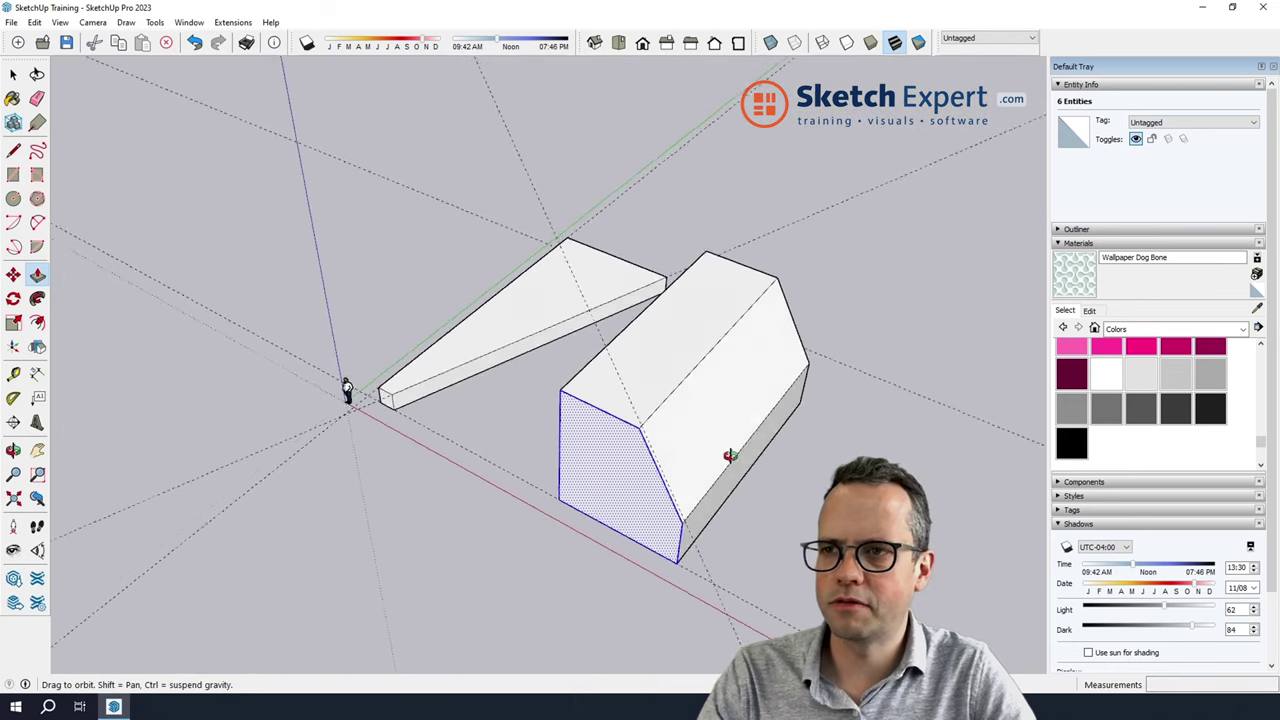
{"action": "scroll", "coordinate": [325, 426], "scroll_direction": "up", "scroll_amount": 3}
{"action": "scroll", "coordinate": [325, 426], "scroll_direction": "down", "scroll_amount": 4}
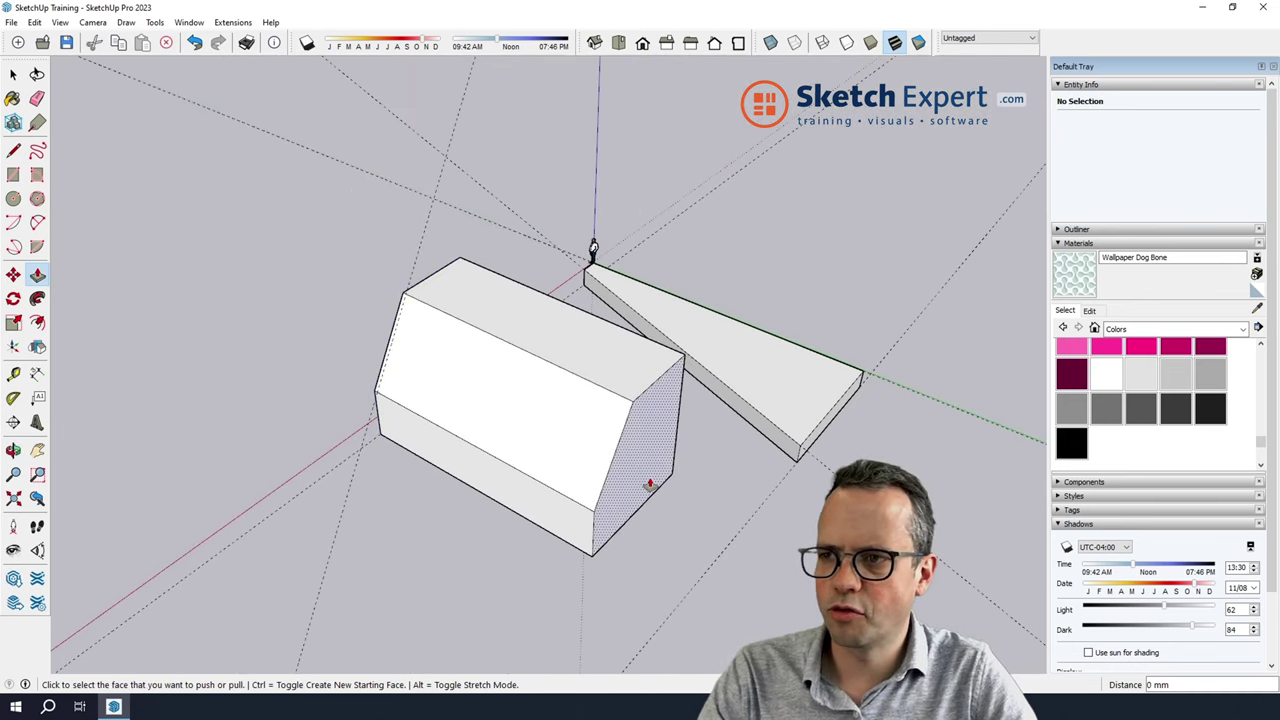
{"action": "left_click", "coordinate": [651, 486]}
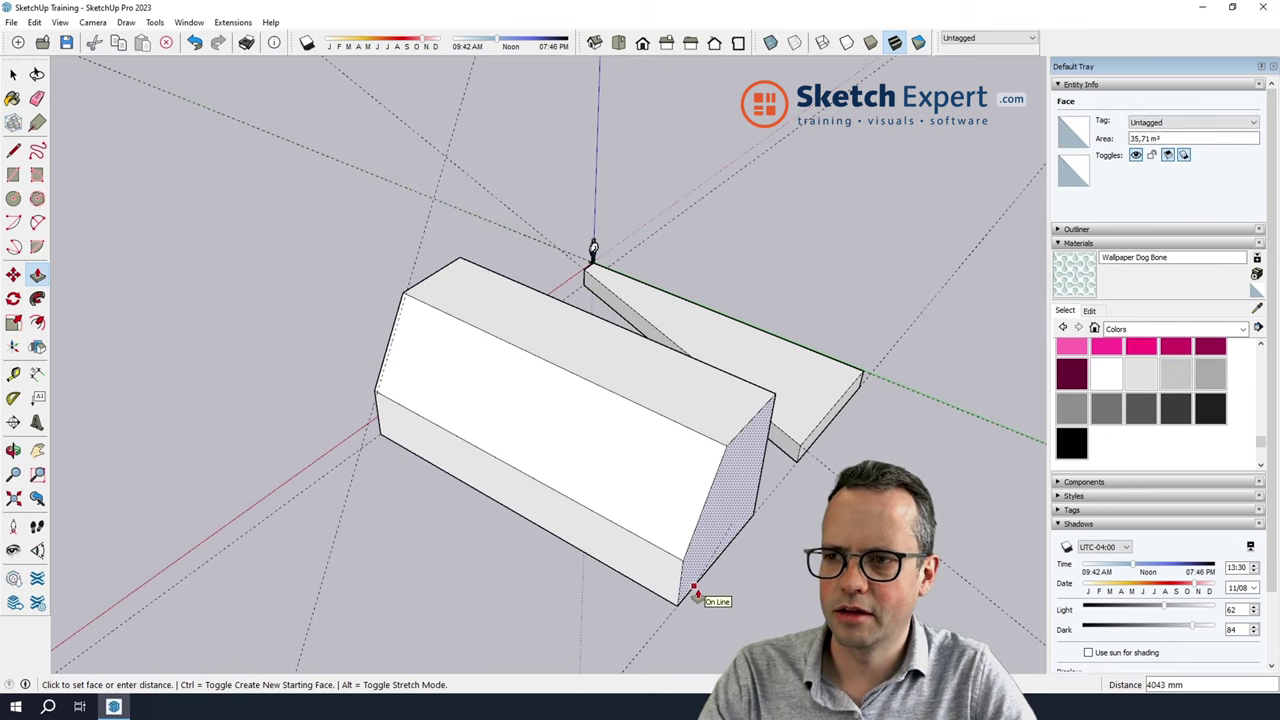
{"action": "left_click", "coordinate": [709, 594]}
{"action": "mouse_move", "coordinate": [791, 523]}
{"action": "middle_mouse_down"}
{"action": "mouse_move", "coordinate": [950, 478]}
{"action": "mouse_move", "coordinate": [950, 391]}
{"action": "middle_mouse_up"}
{"action": "scroll", "coordinate": [662, 368], "scroll_direction": "up", "scroll_amount": 3}
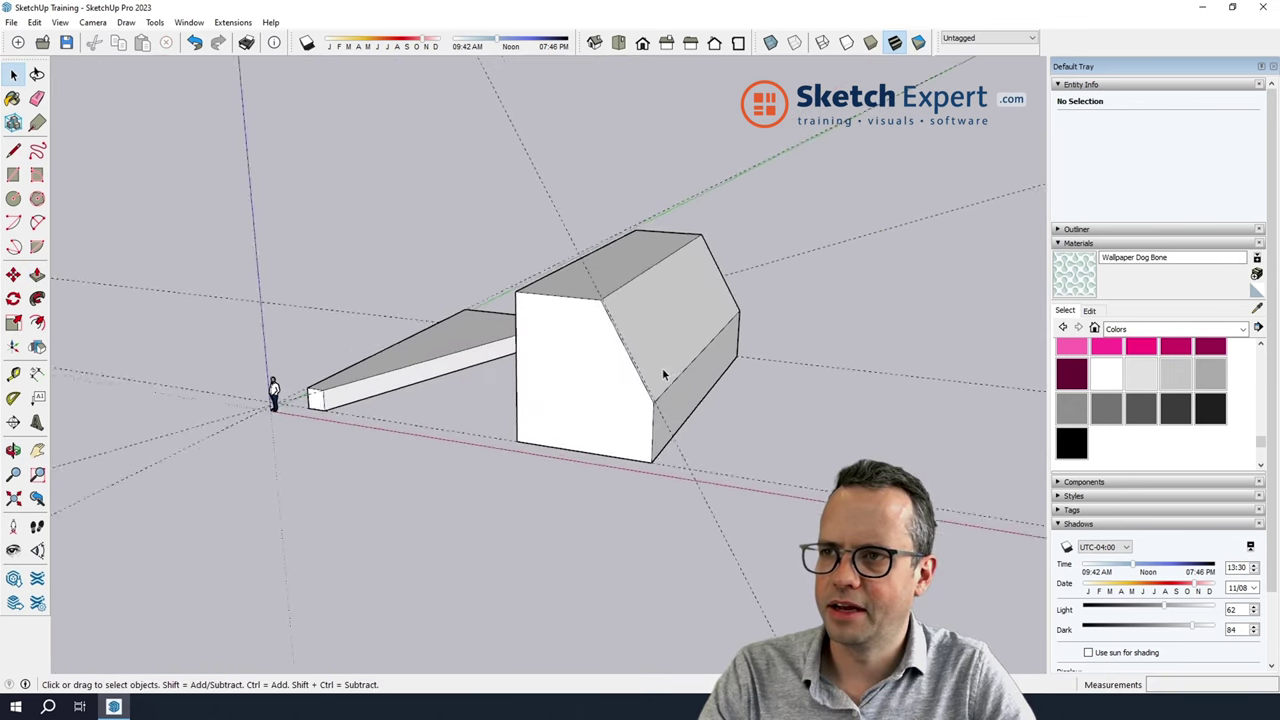
{"action": "scroll", "coordinate": [719, 413], "scroll_direction": "up", "scroll_amount": 3}
{"action": "scroll", "coordinate": [730, 428], "scroll_direction": "up", "scroll_amount": 3}
{"action": "scroll", "coordinate": [730, 428], "scroll_direction": "down", "scroll_amount": 3}
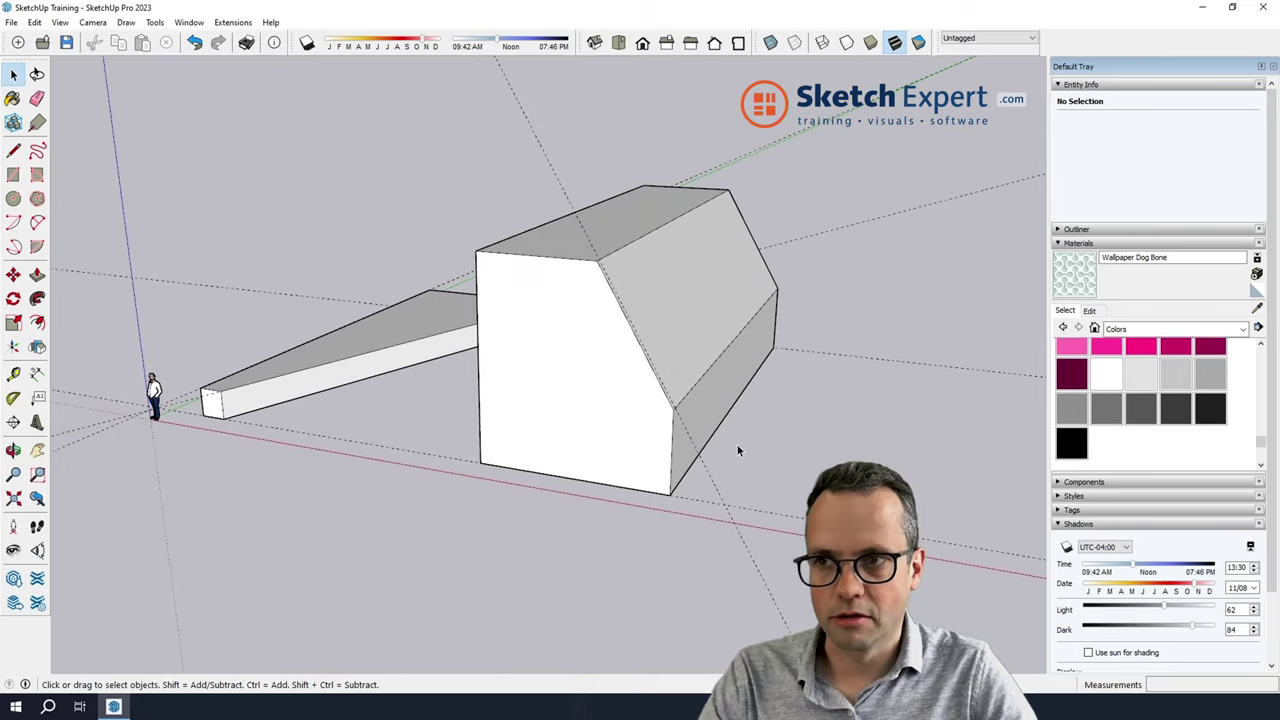
{"action": "key", "text": "e"}
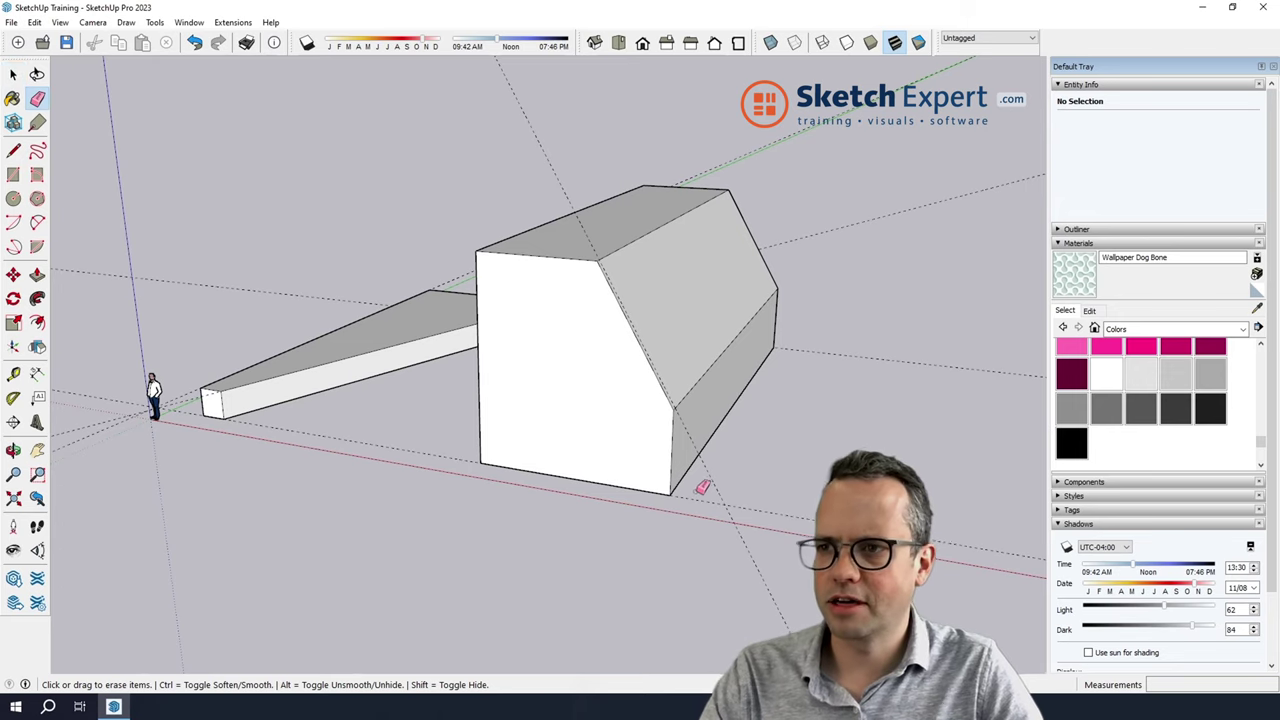
{"action": "scroll", "coordinate": [735, 480], "scroll_direction": "down", "scroll_amount": 2}
{"action": "scroll", "coordinate": [511, 531], "scroll_direction": "down", "scroll_amount": 1}
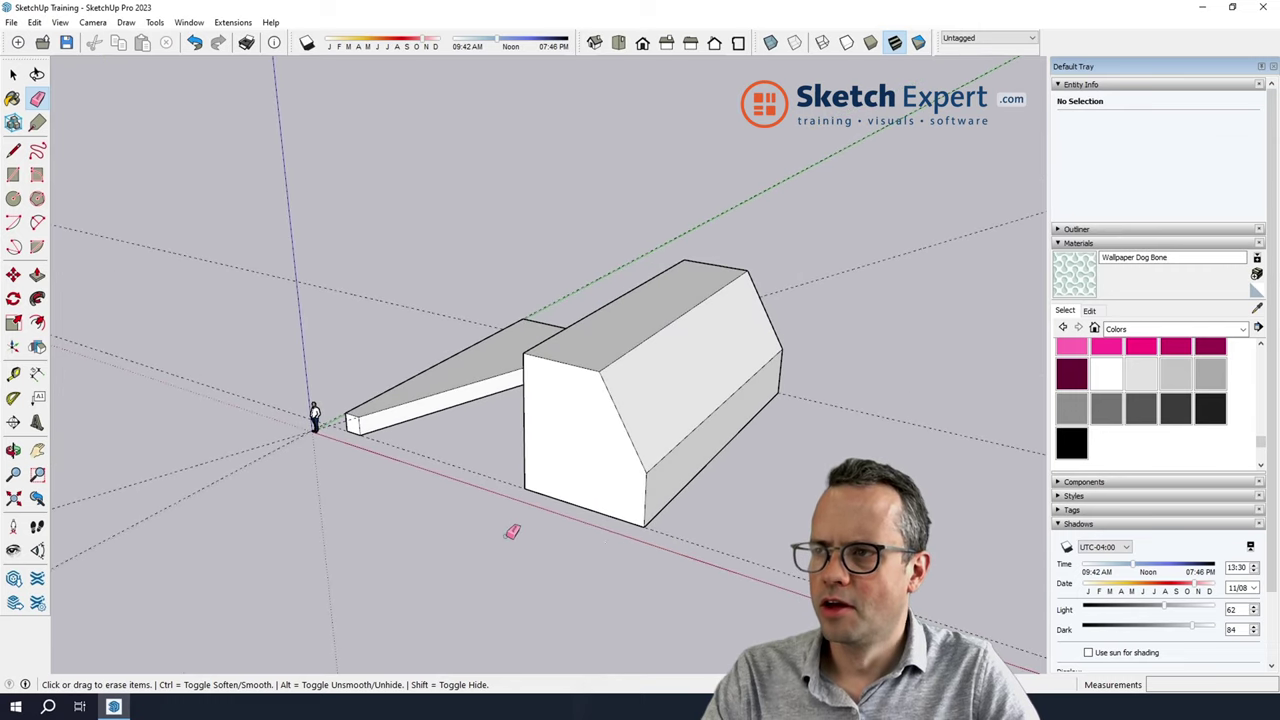
{"action": "scroll", "coordinate": [474, 533], "scroll_direction": "down", "scroll_amount": 1}
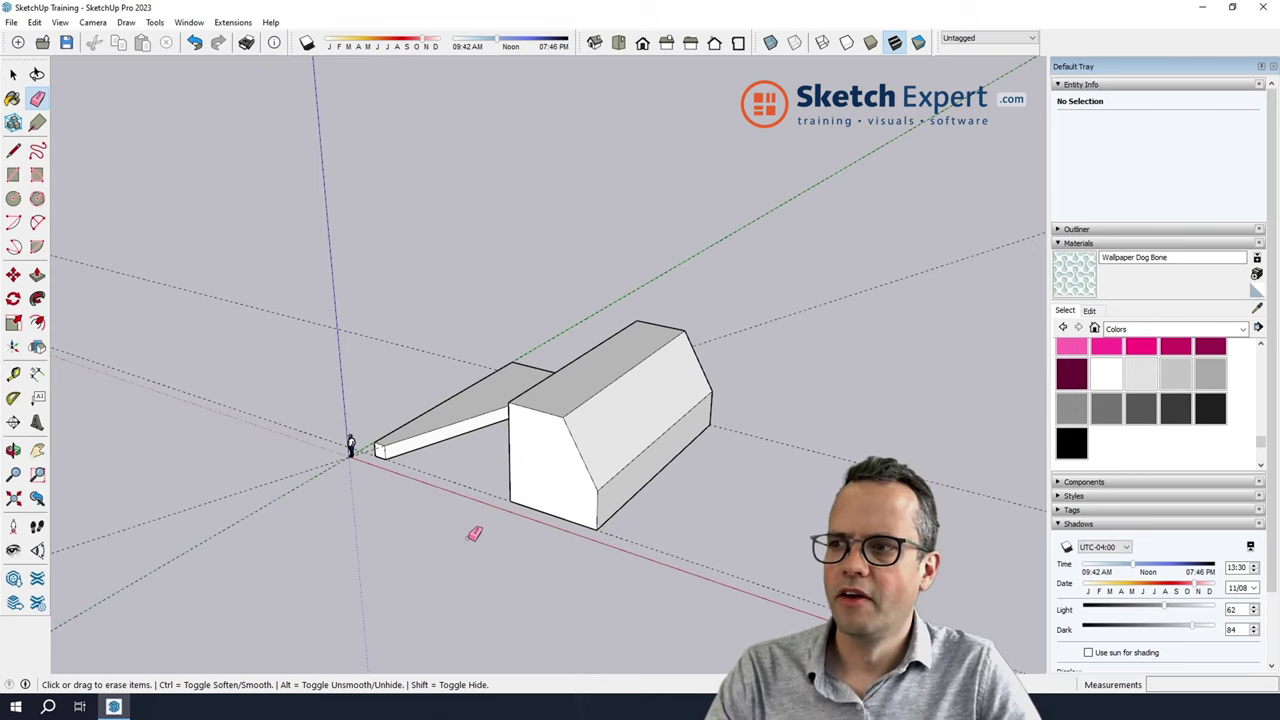
{"action": "key", "text": "space"}
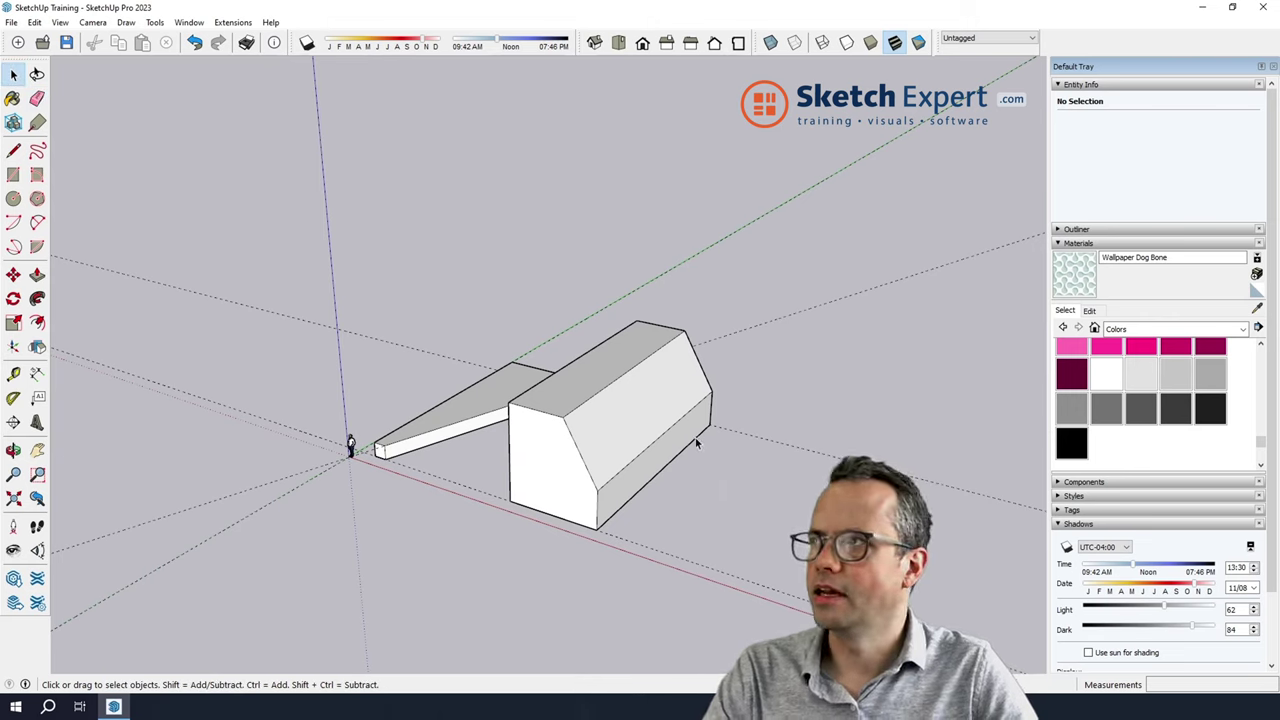
Step: Toggle guides off, axes off and back on, then guides back on via the View menu
{"action": "left_click", "coordinate": [60, 22]}
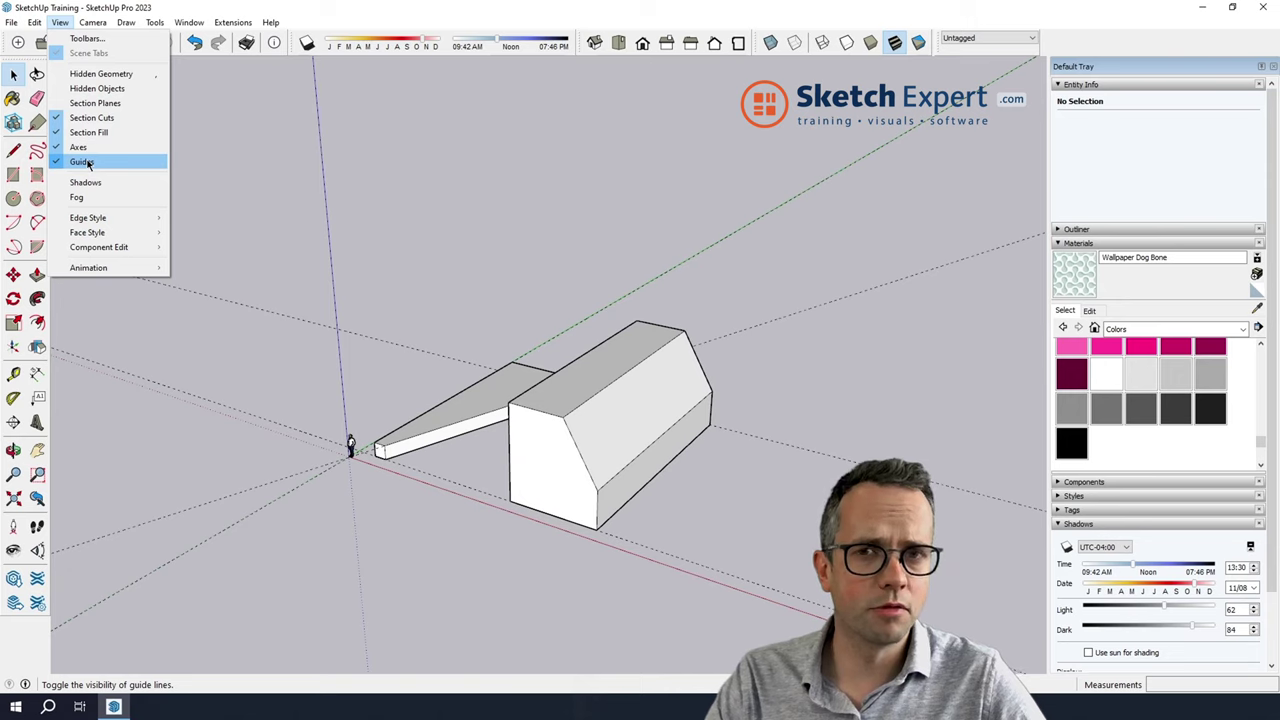
{"action": "left_click", "coordinate": [89, 164]}
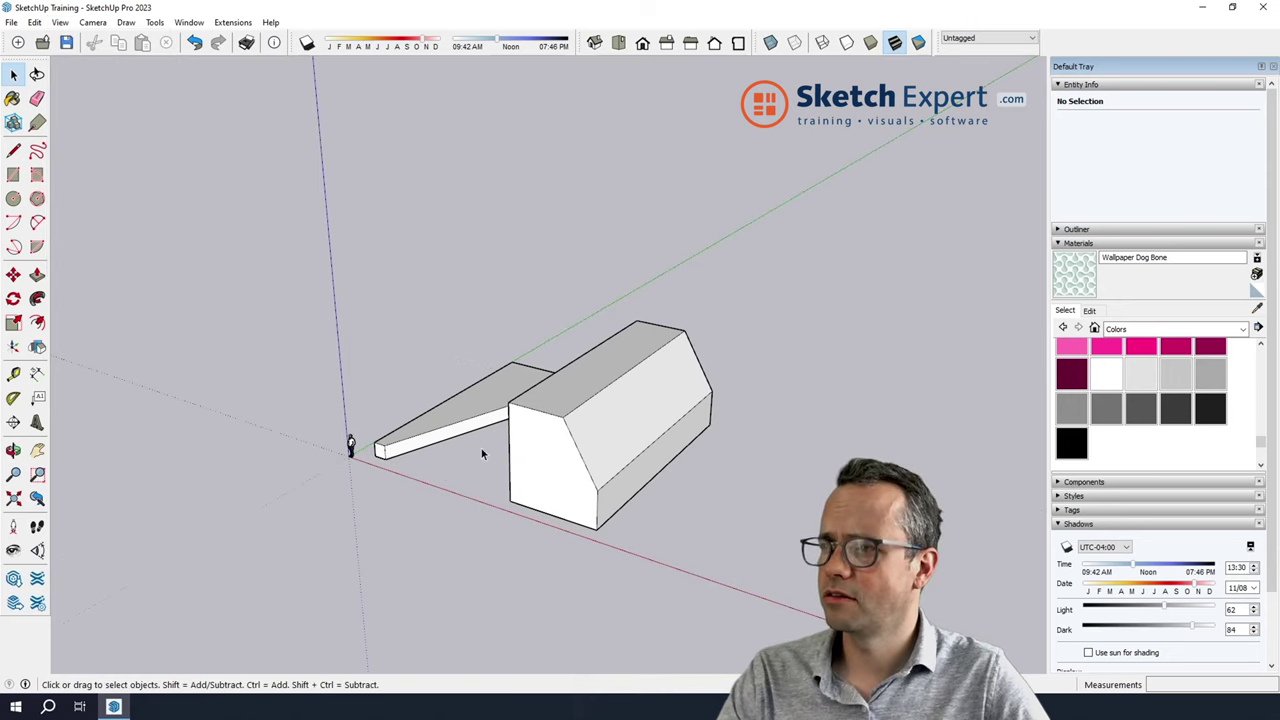
{"action": "left_click", "coordinate": [60, 22]}
{"action": "left_click", "coordinate": [110, 147]}
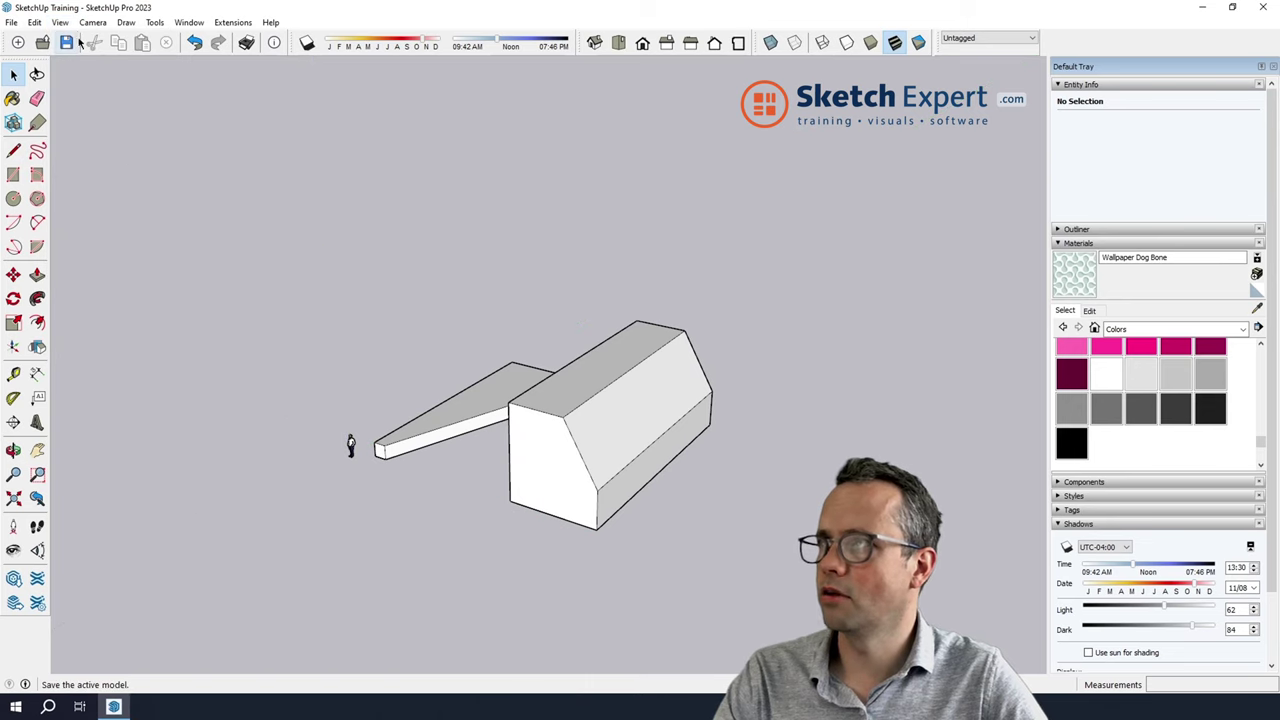
{"action": "left_click", "coordinate": [60, 22]}
{"action": "left_click", "coordinate": [108, 147]}
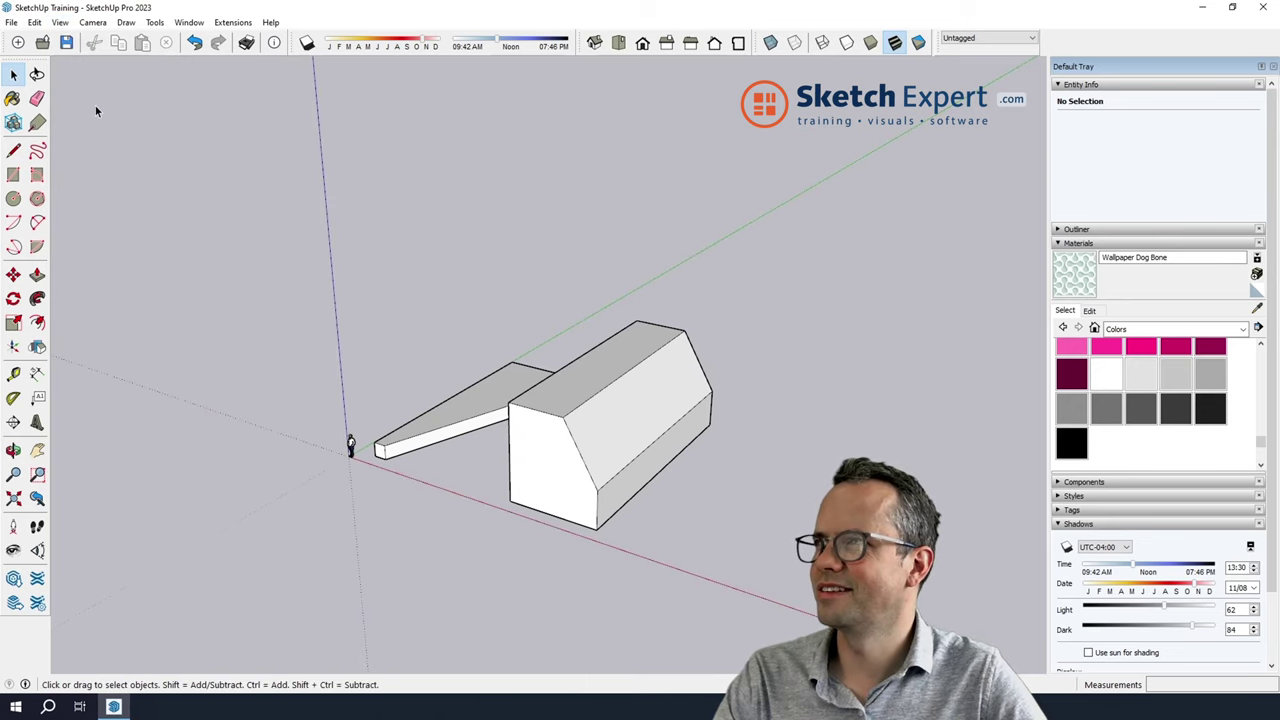
{"action": "left_click", "coordinate": [60, 22]}
{"action": "left_click", "coordinate": [82, 162]}
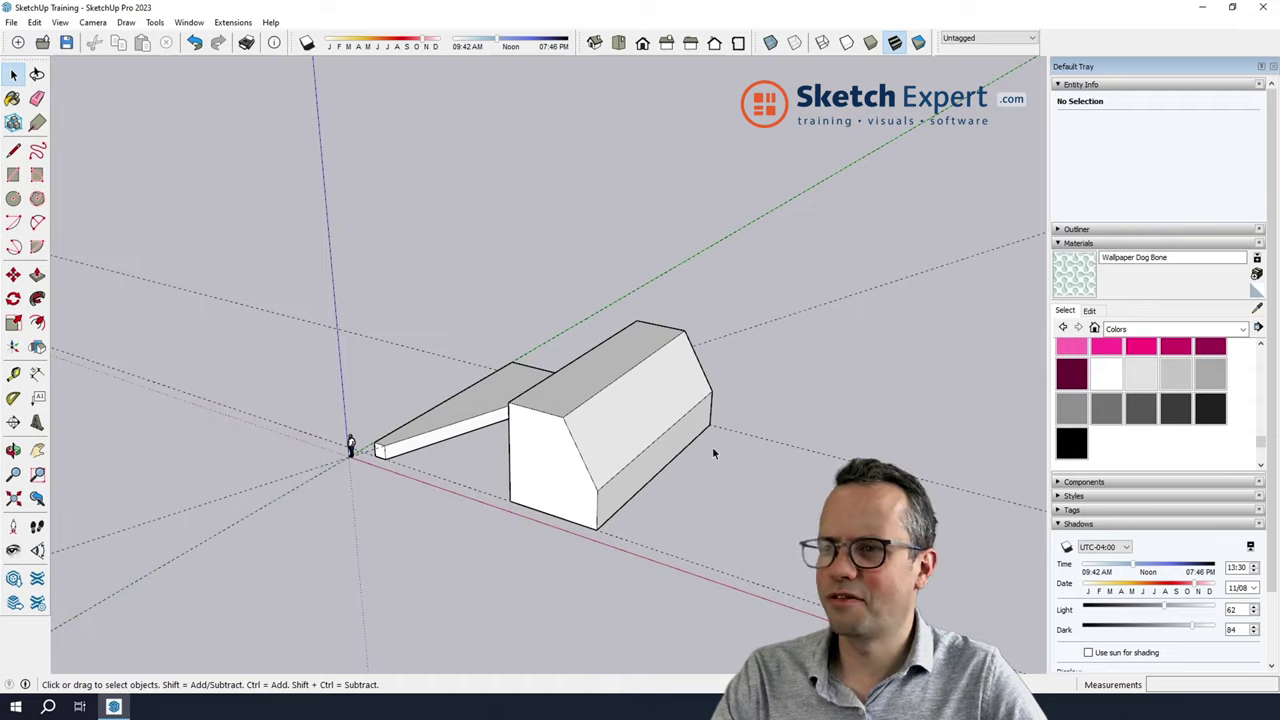
Step: From a closer view of the long side, toggle axes off and on, then hide guides
{"action": "mouse_move", "coordinate": [725, 462]}
{"action": "middle_mouse_down"}
{"action": "mouse_move", "coordinate": [351, 534]}
{"action": "mouse_move", "coordinate": [623, 549]}
{"action": "middle_mouse_up"}
{"action": "scroll", "coordinate": [651, 429], "scroll_direction": "down", "scroll_amount": 3}
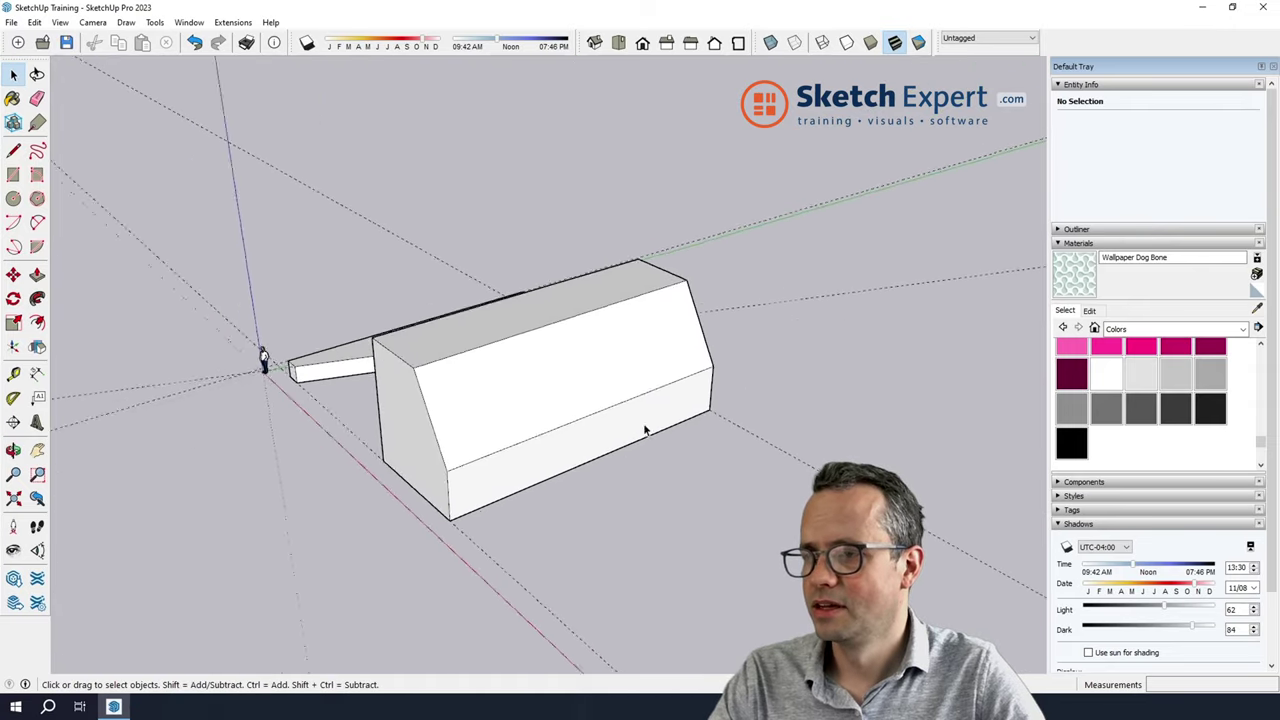
{"action": "scroll", "coordinate": [651, 463], "scroll_direction": "down", "scroll_amount": 2}
{"action": "scroll", "coordinate": [680, 466], "scroll_direction": "up", "scroll_amount": 2}
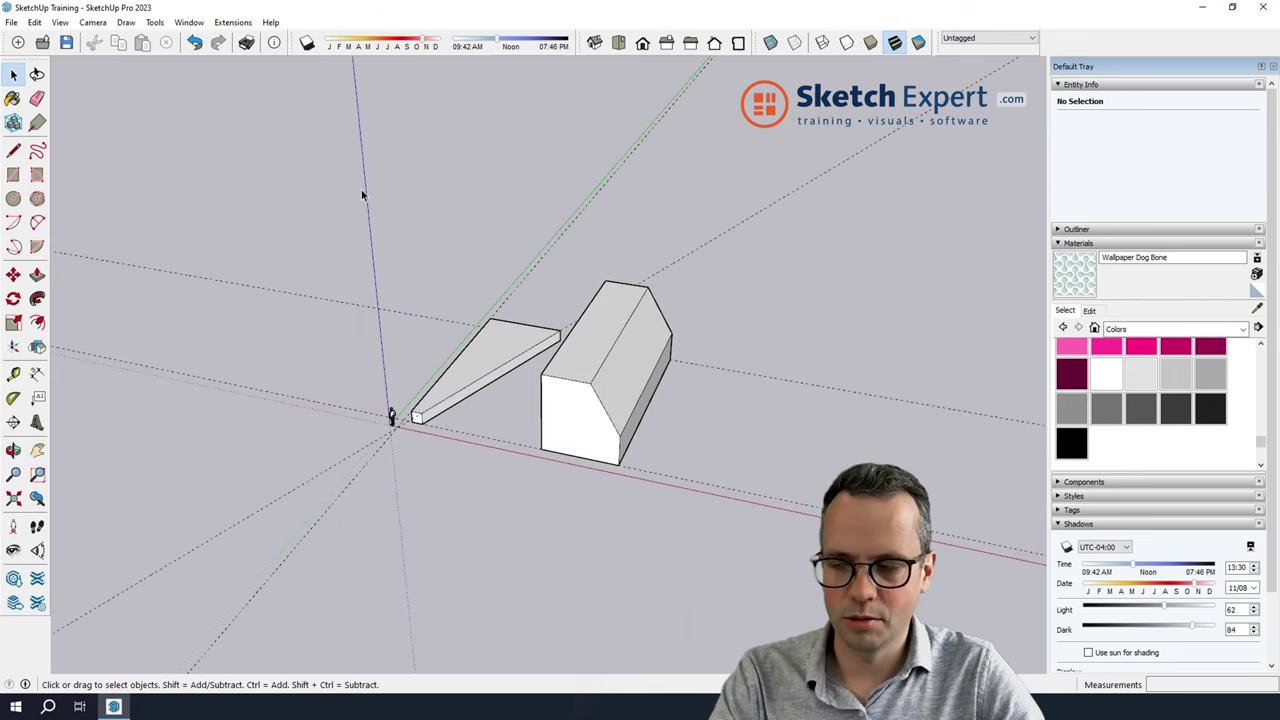
{"action": "left_click", "coordinate": [60, 22]}
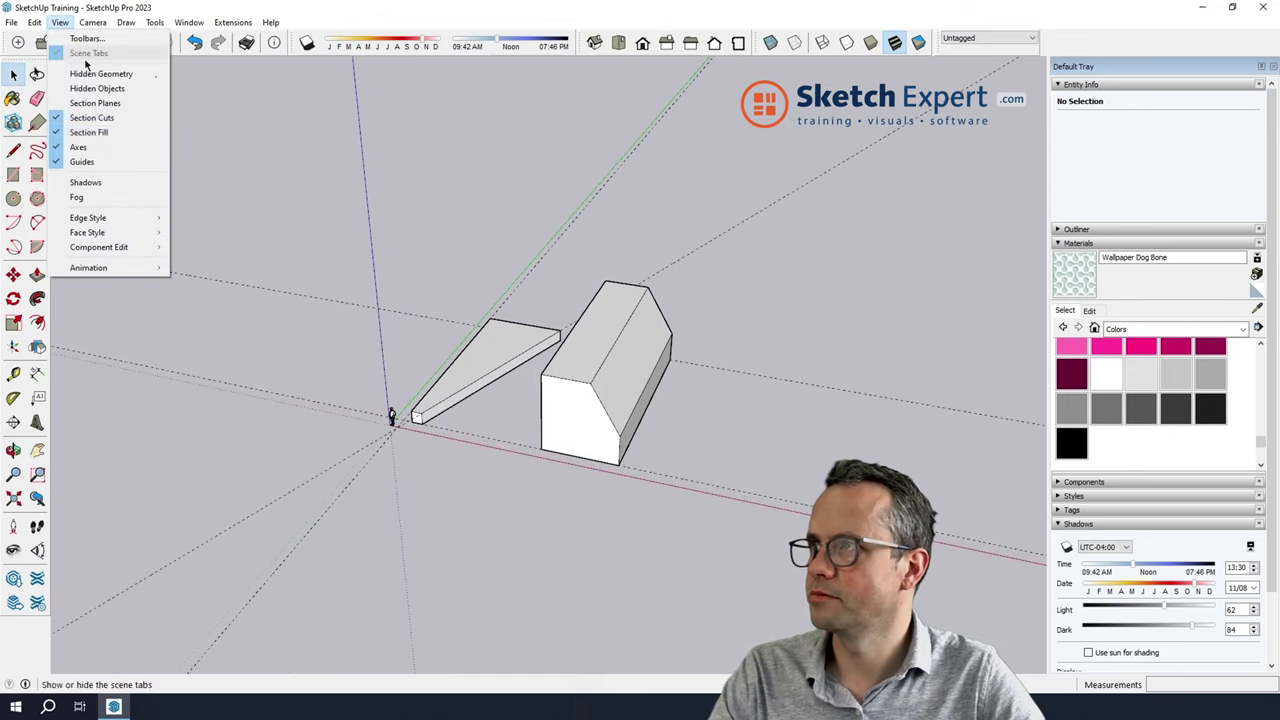
{"action": "left_click", "coordinate": [110, 157]}
{"action": "scroll", "coordinate": [720, 485], "scroll_direction": "up", "scroll_amount": 1}
{"action": "scroll", "coordinate": [720, 485], "scroll_direction": "up", "scroll_amount": 1}
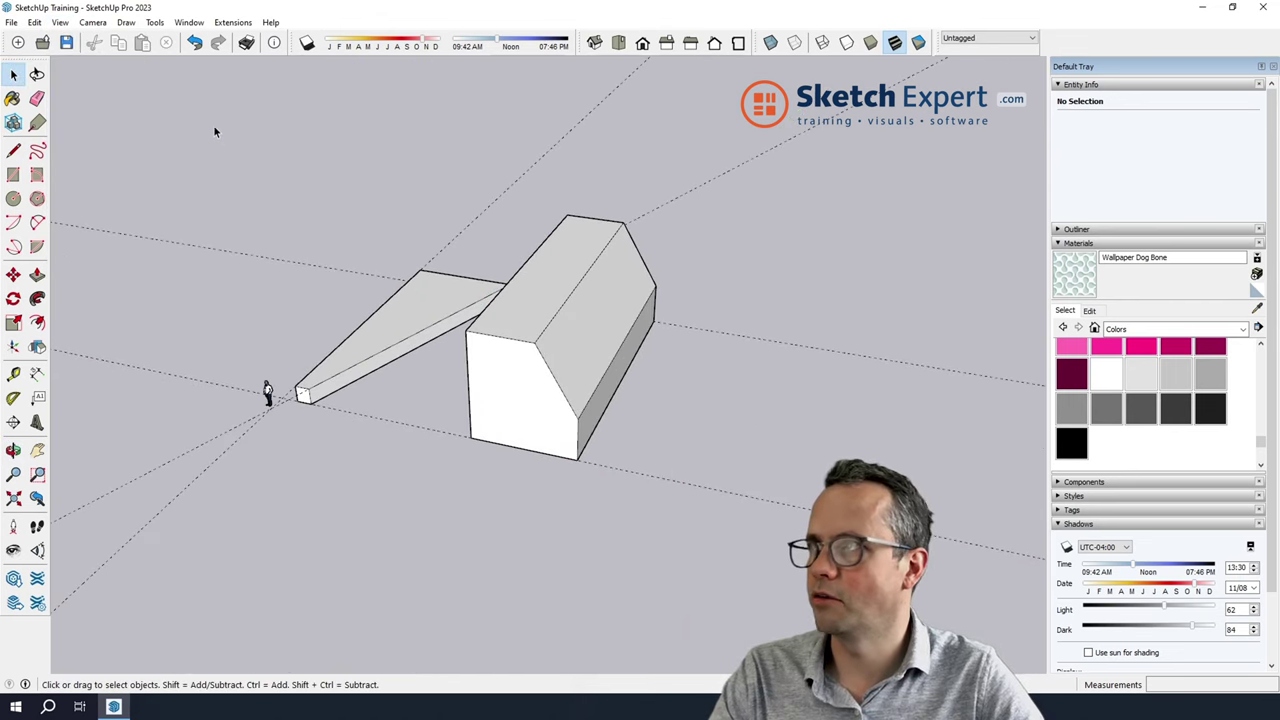
{"action": "left_click", "coordinate": [60, 22]}
{"action": "left_click", "coordinate": [112, 149]}
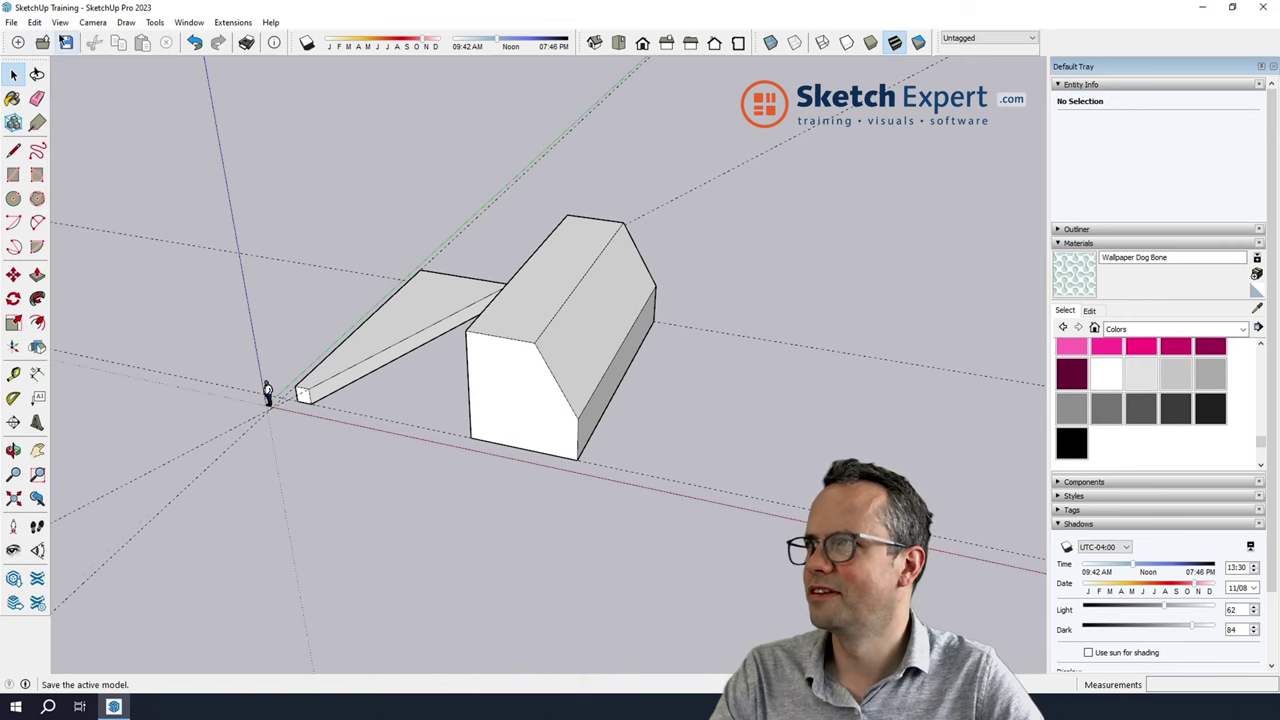
{"action": "left_click", "coordinate": [60, 22]}
{"action": "left_click", "coordinate": [106, 163]}
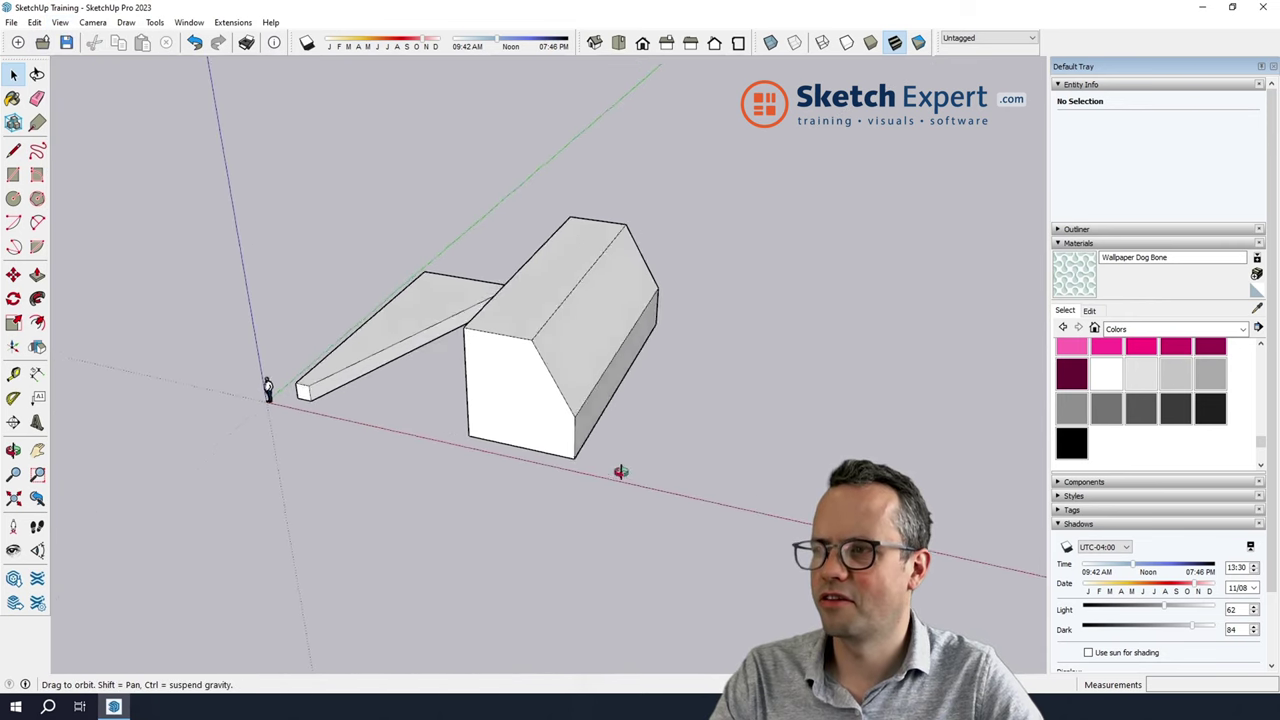
{"action": "mouse_move", "coordinate": [486, 451]}
{"action": "middle_mouse_down"}
{"action": "mouse_move", "coordinate": [603, 441]}
{"action": "mouse_move", "coordinate": [630, 539]}
{"action": "middle_mouse_up"}
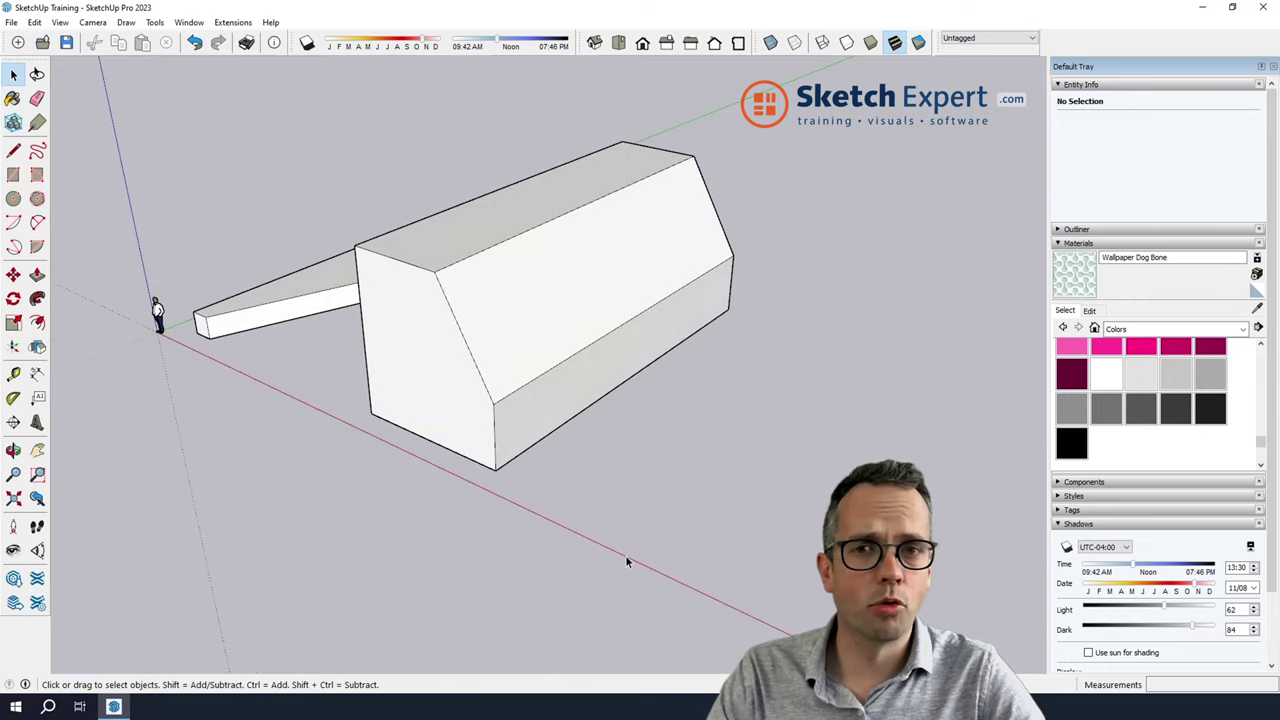
Step: Place a Protractor guide from the face's bottom corner, along the bottom edge, through the top corner
{"action": "left_click", "coordinate": [14, 399]}
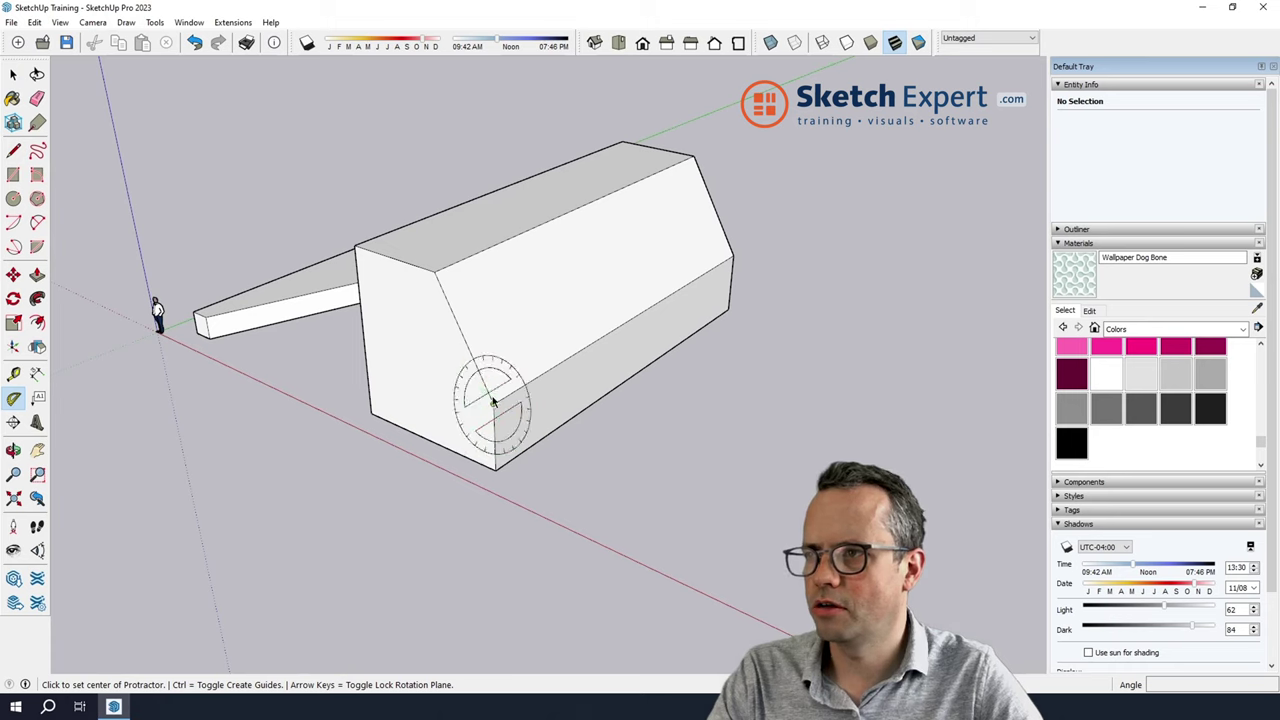
{"action": "left_click", "coordinate": [492, 402]}
{"action": "left_click", "coordinate": [581, 349]}
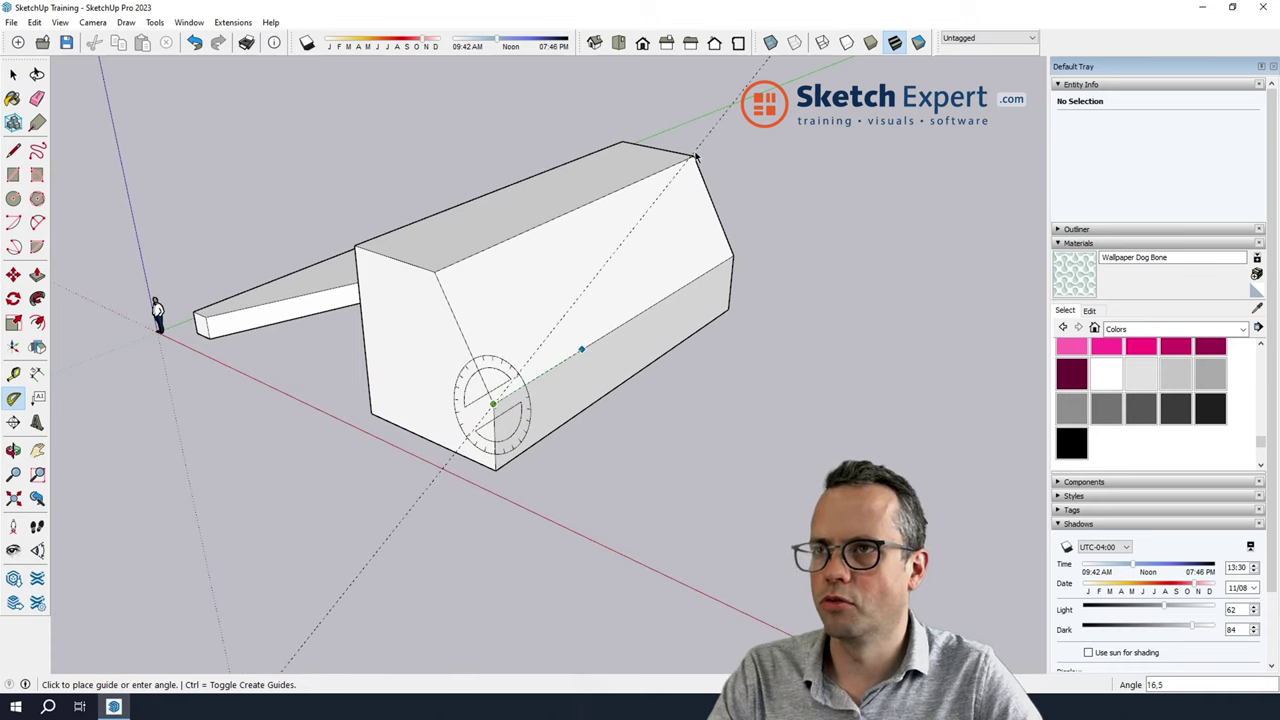
{"action": "left_click", "coordinate": [697, 157]}
{"action": "key", "text": "space"}
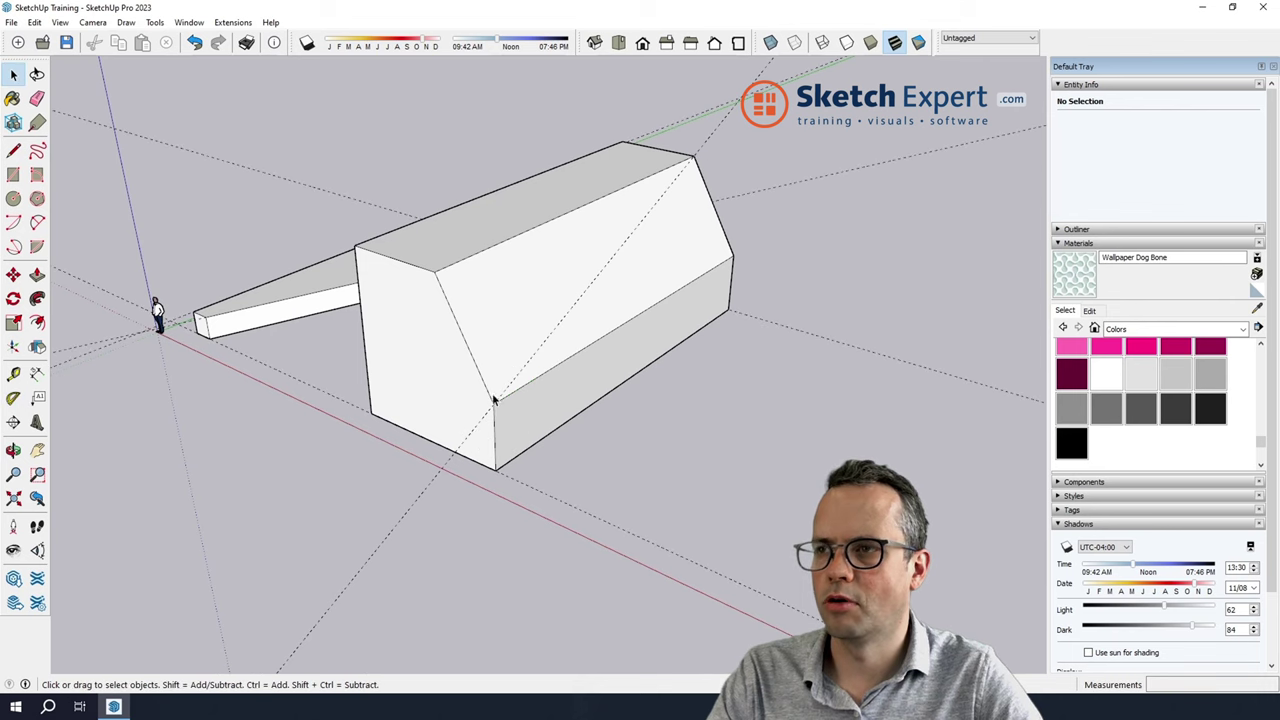
{"action": "scroll", "coordinate": [678, 400], "scroll_direction": "down", "scroll_amount": 2}
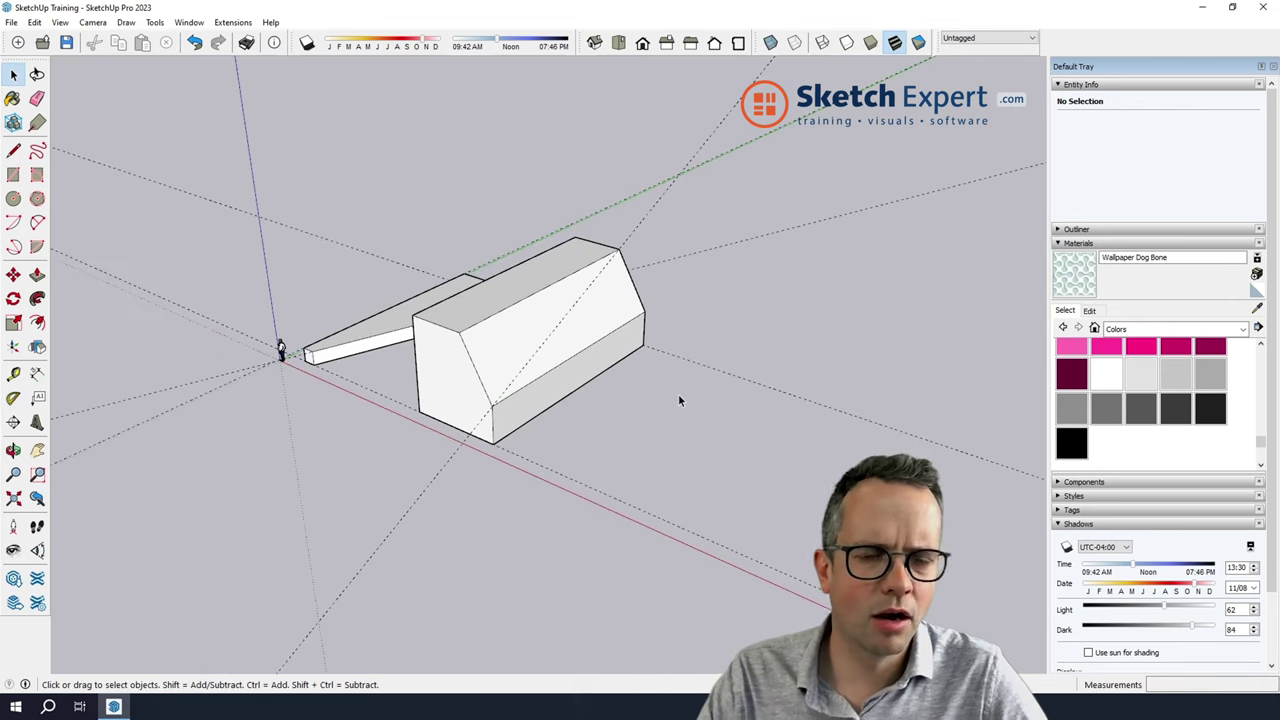
{"action": "mouse_move", "coordinate": [678, 394]}
{"action": "middle_mouse_down"}
{"action": "mouse_move", "coordinate": [517, 443]}
{"action": "mouse_move", "coordinate": [452, 480]}
{"action": "middle_mouse_up"}
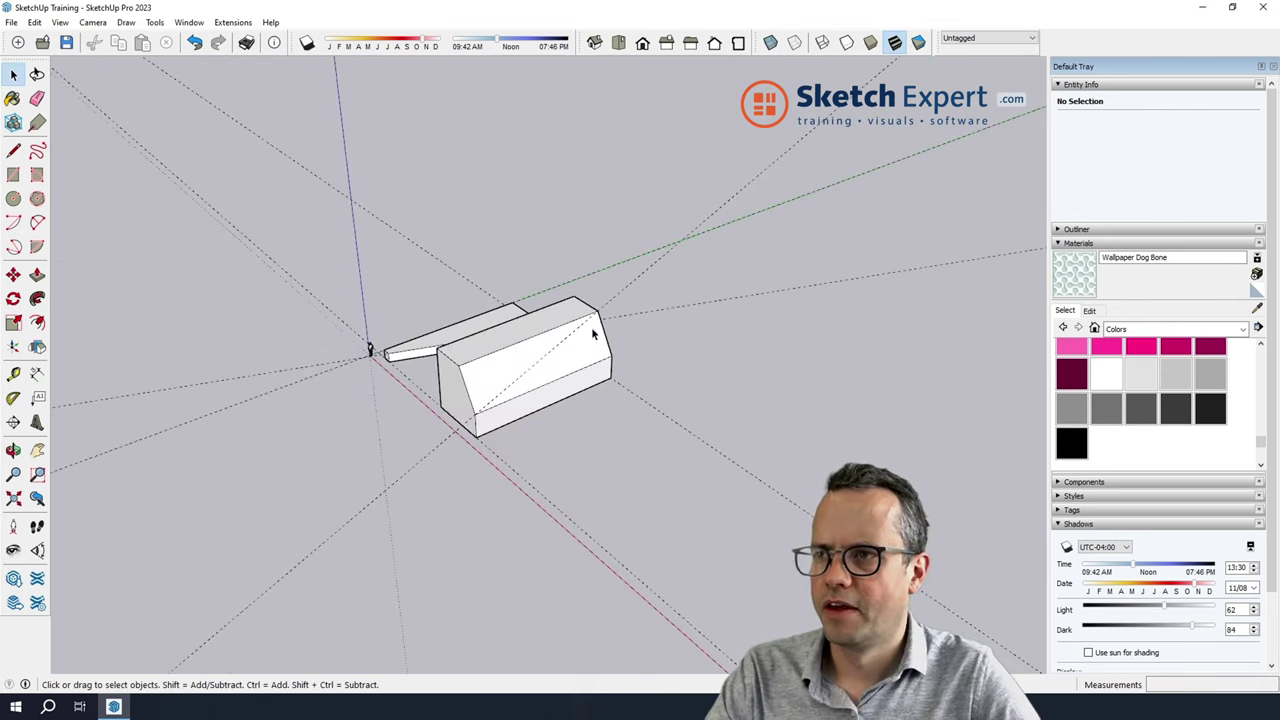
Step: Hide the guides, then show them again from the View menu
{"action": "left_click", "coordinate": [60, 22]}
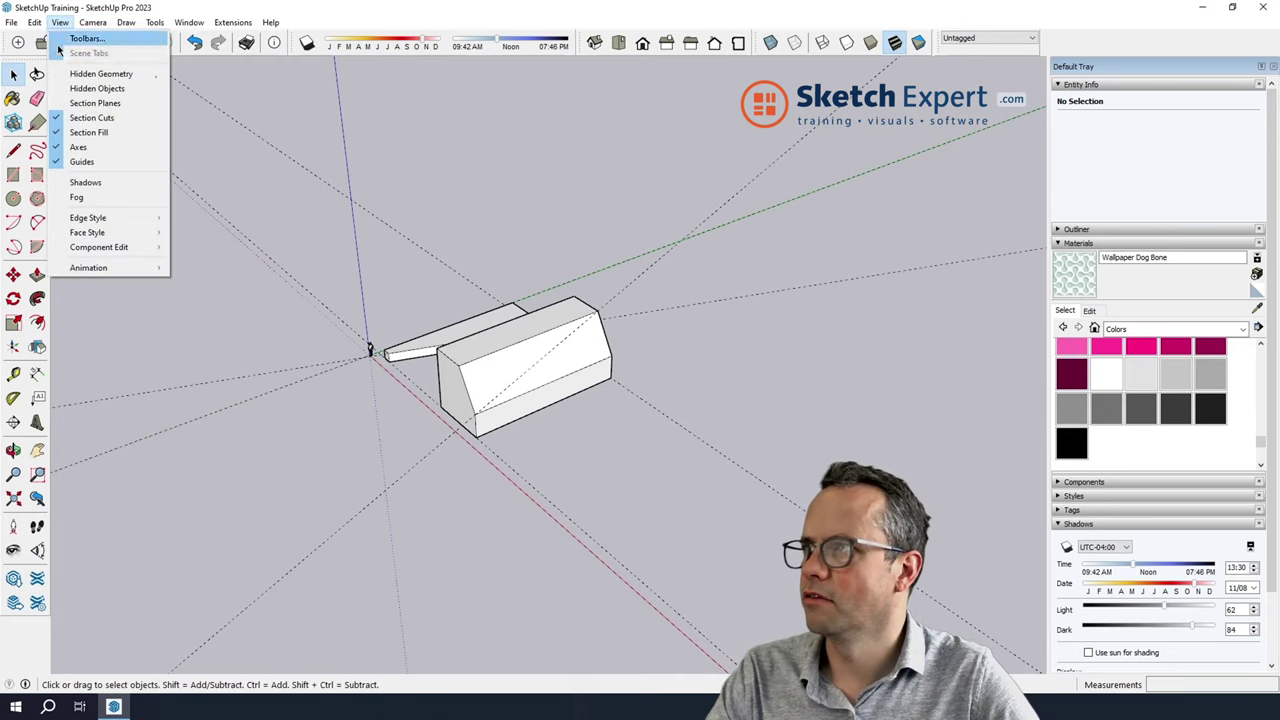
{"action": "left_click", "coordinate": [78, 162]}
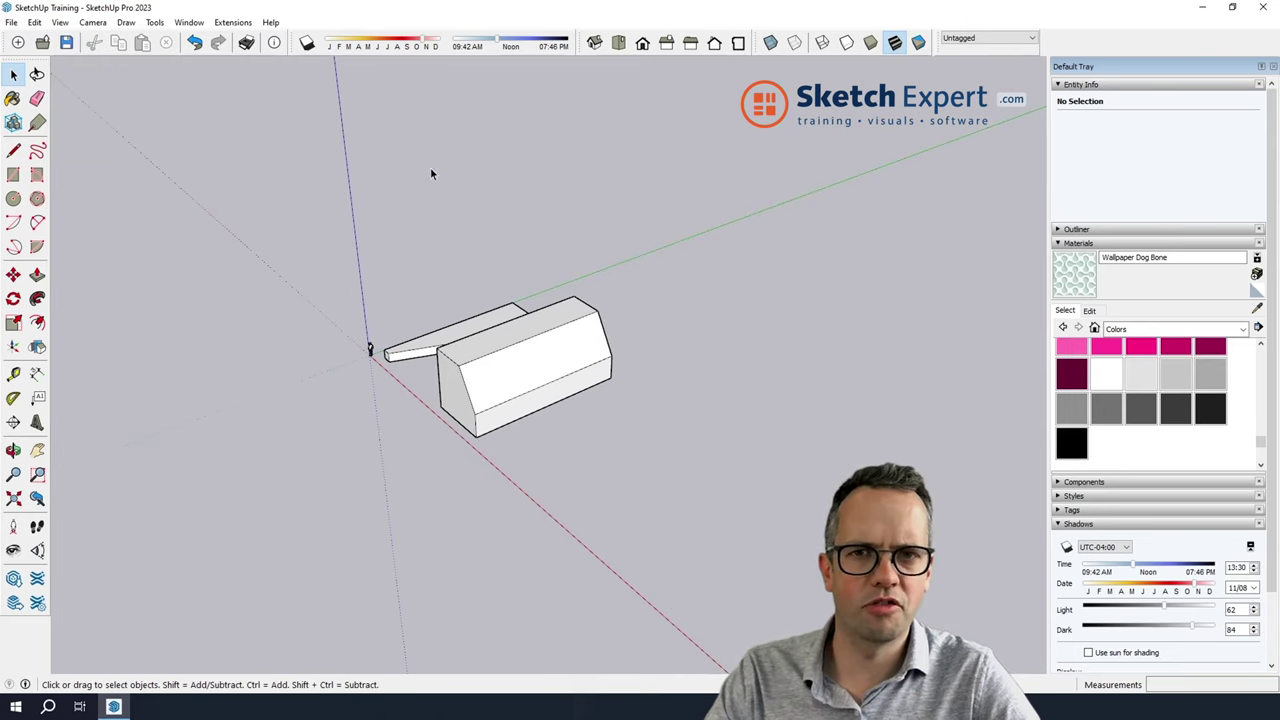
{"action": "left_click", "coordinate": [60, 22]}
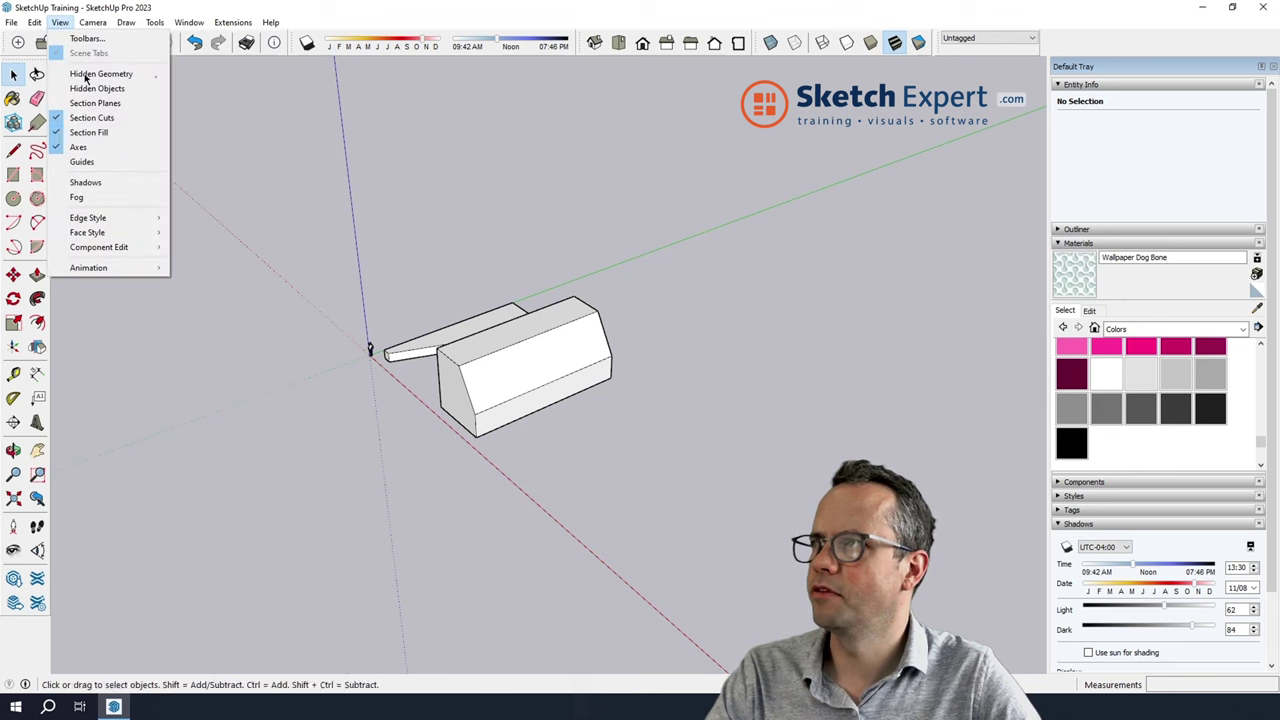
{"action": "left_click", "coordinate": [119, 166]}
{"action": "mouse_move", "coordinate": [858, 360]}
{"action": "middle_mouse_down"}
{"action": "mouse_move", "coordinate": [683, 406]}
{"action": "mouse_move", "coordinate": [755, 452]}
{"action": "middle_mouse_up"}
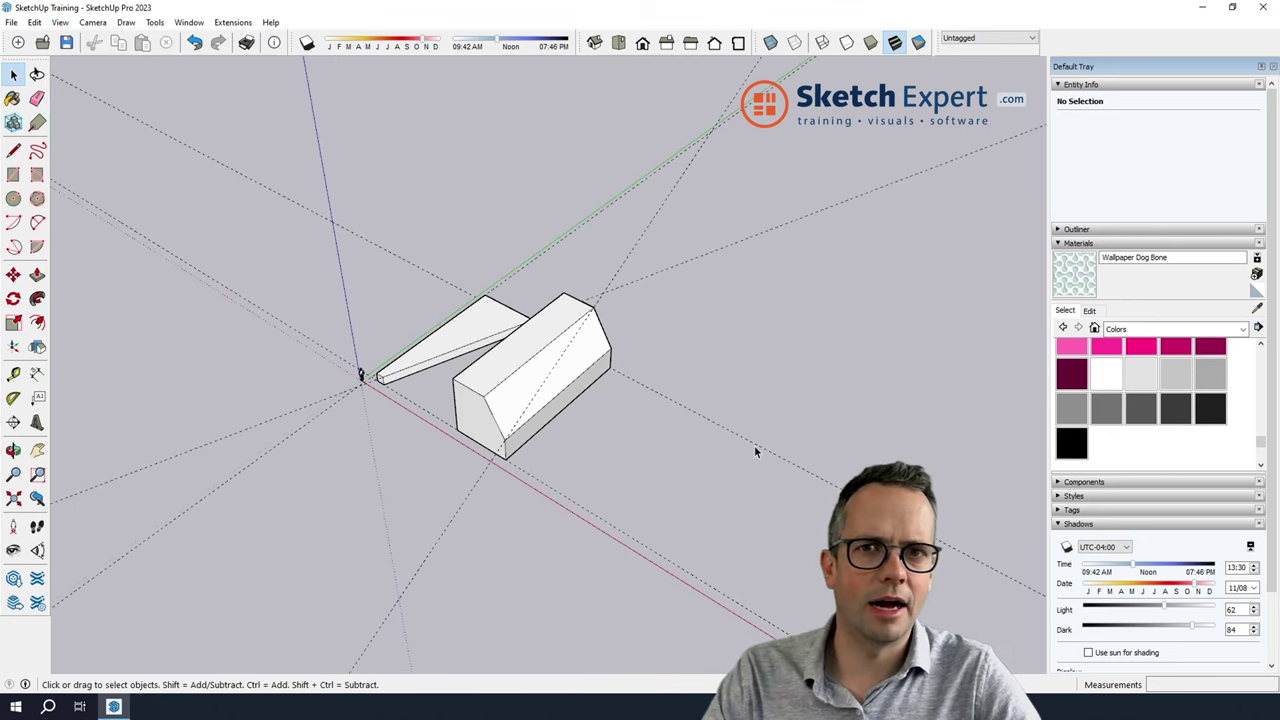